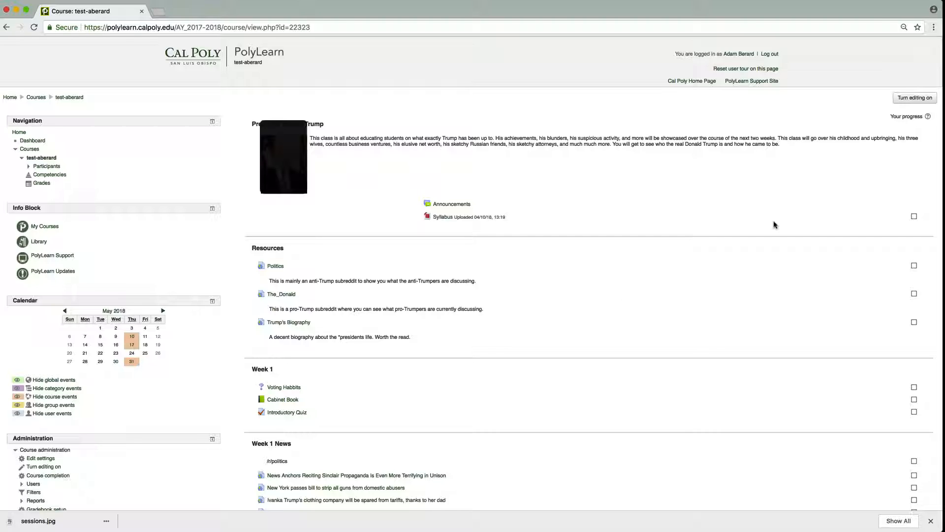
Enable course editing and add a new Database activity to the Week 4 section.
click(895, 99)
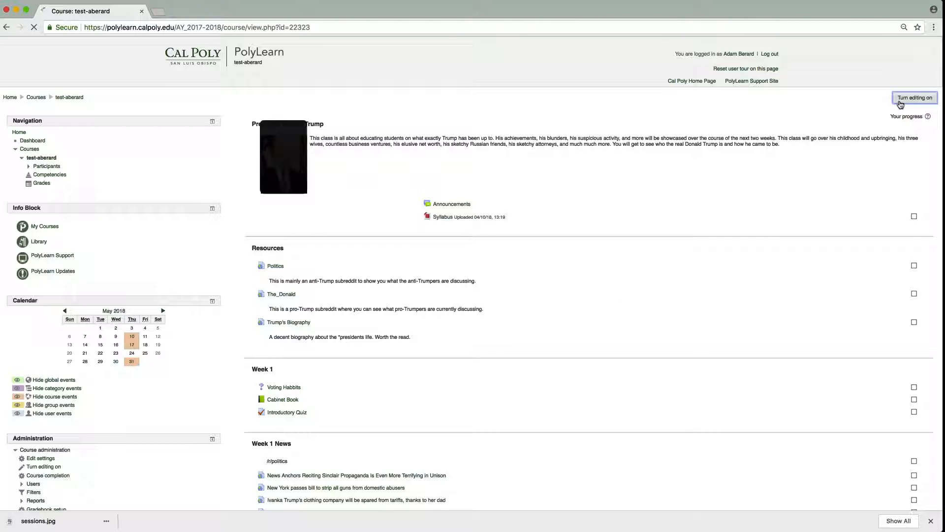
scroll(628, 264, down, 10)
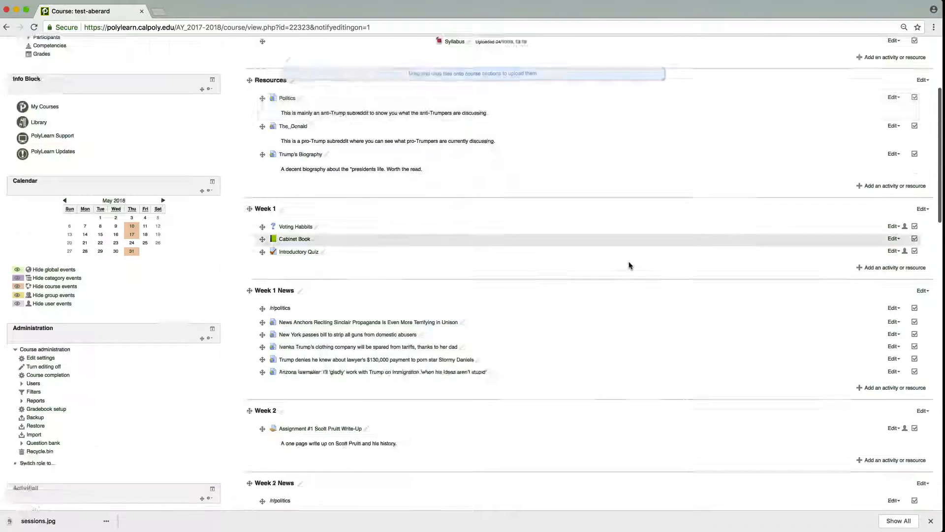
scroll(629, 266, down, 10)
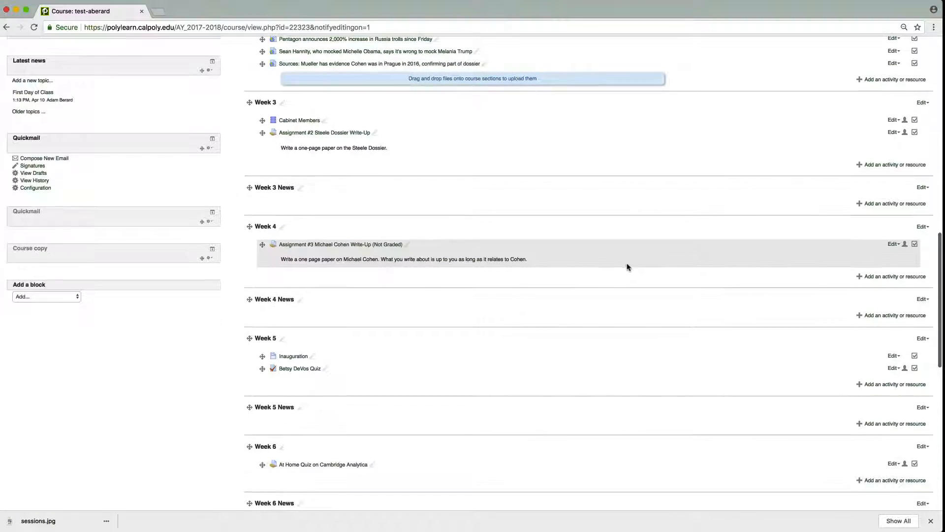
click(871, 277)
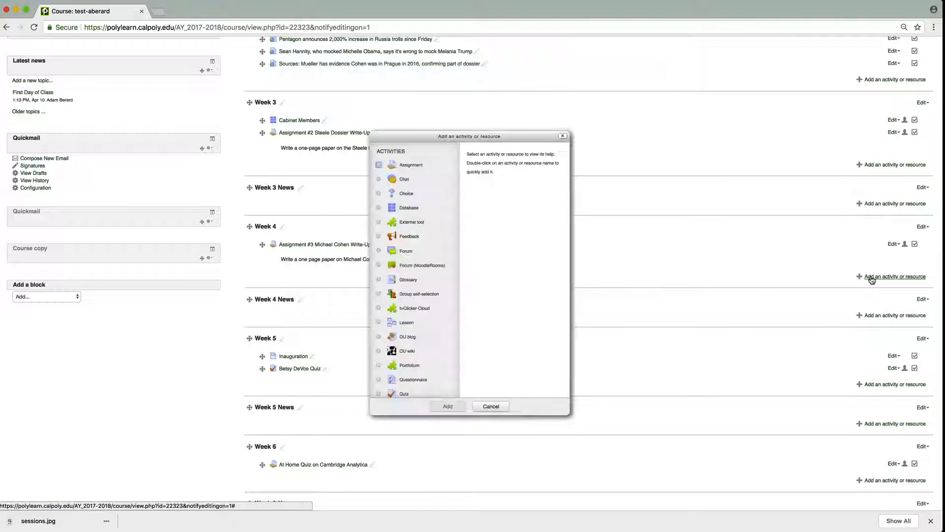
click(418, 209)
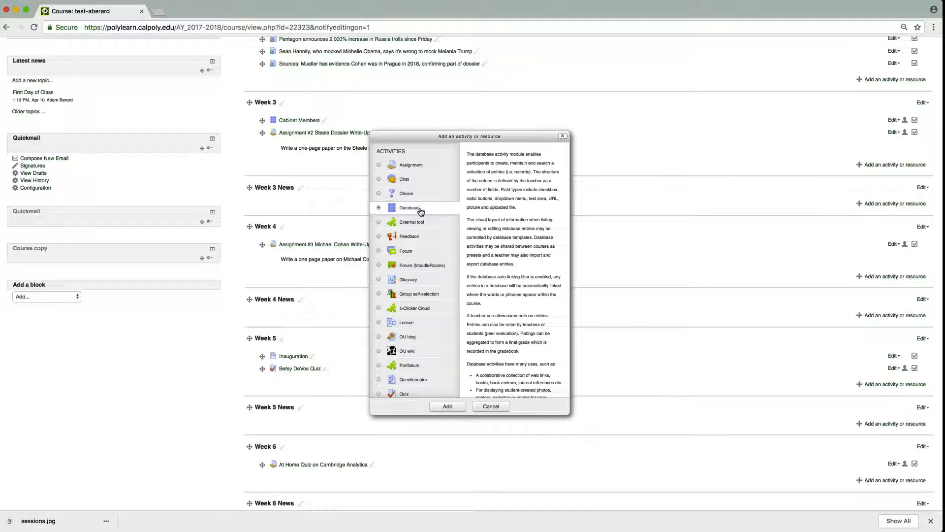
click(448, 406)
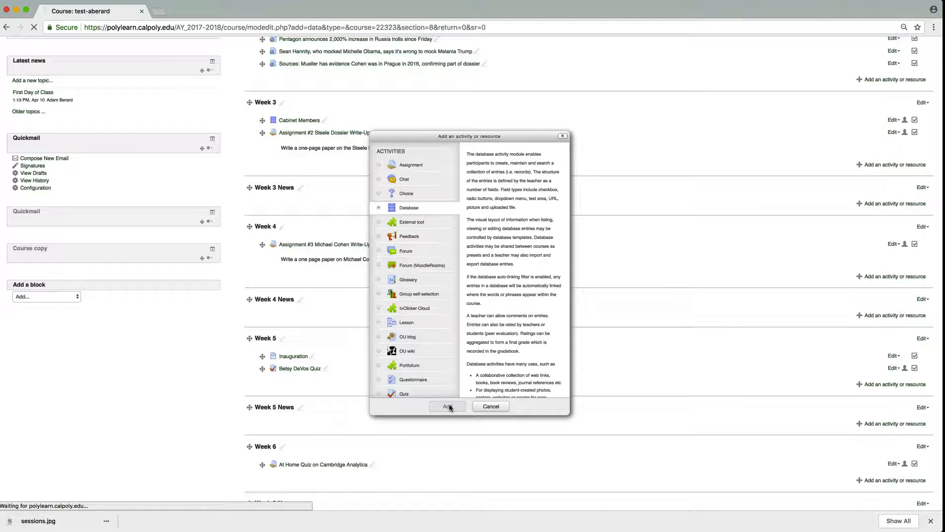
Name the database "Cabinet Members" and give it the description "Full of members of Trumps Cabinet".
click(284, 155)
text(Cabin)
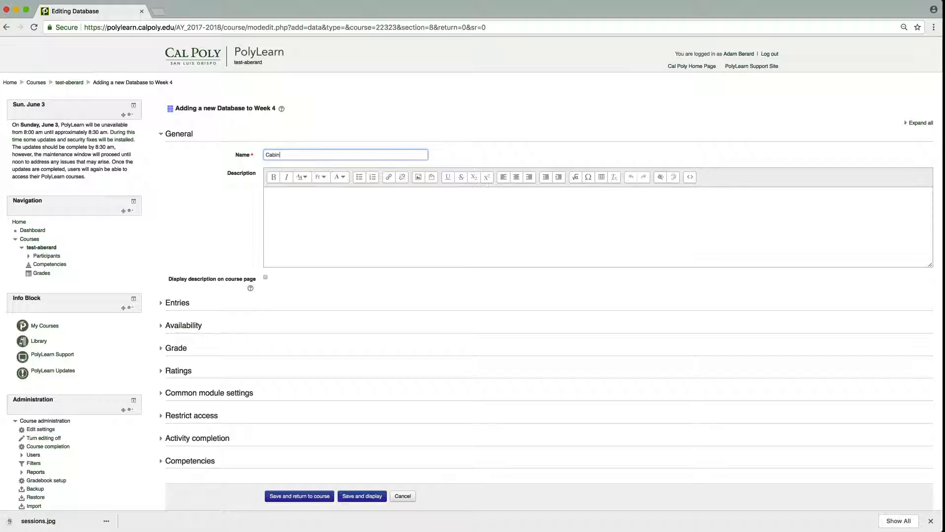
text(et Members)
key(Tab)
key(Tab)
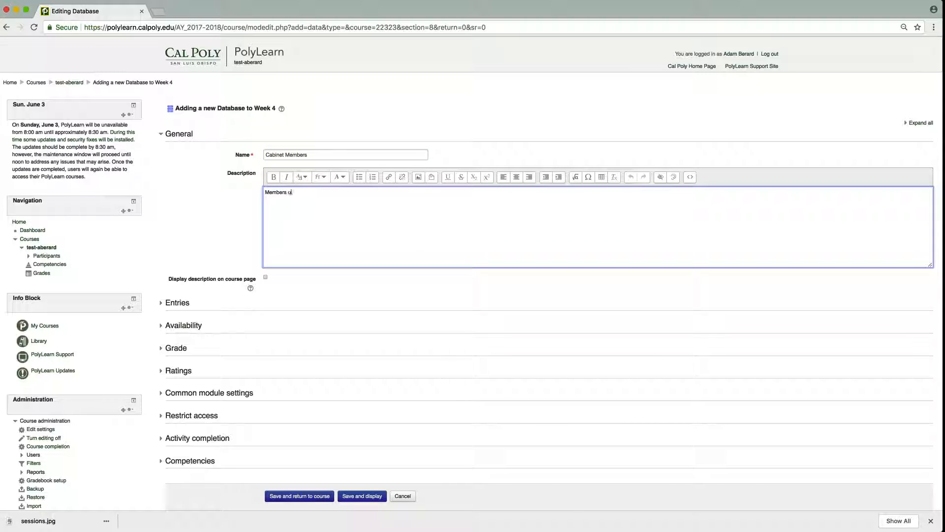
text(Members of Trumps C)
text(Full of)
key(Delete)
text(m)
Expand and review all of the database's settings sections, then save and display the activity.
click(919, 123)
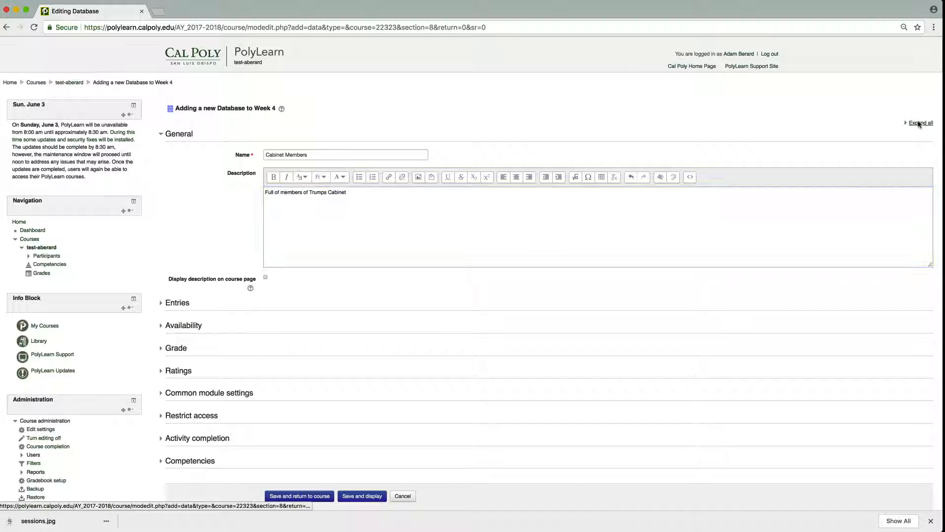
scroll(403, 260, down, 1)
scroll(401, 260, down, 3)
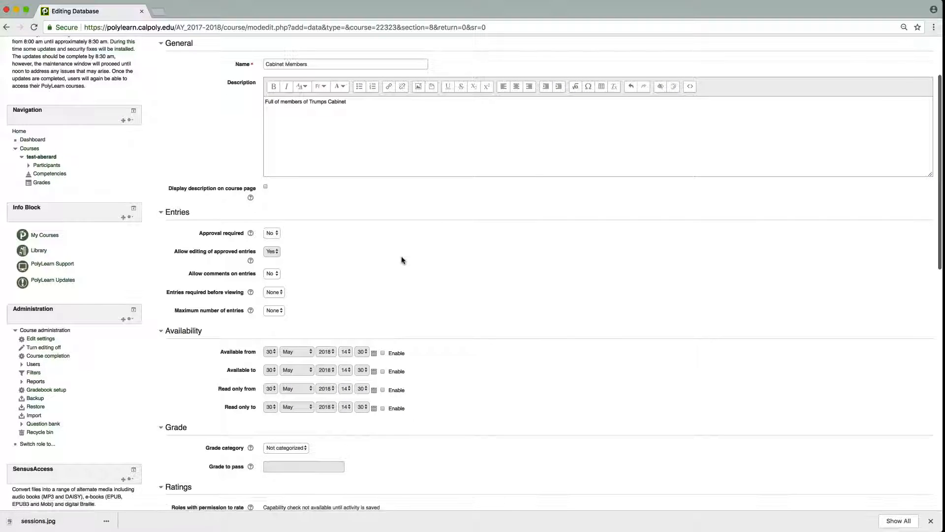
scroll(401, 260, down, 1)
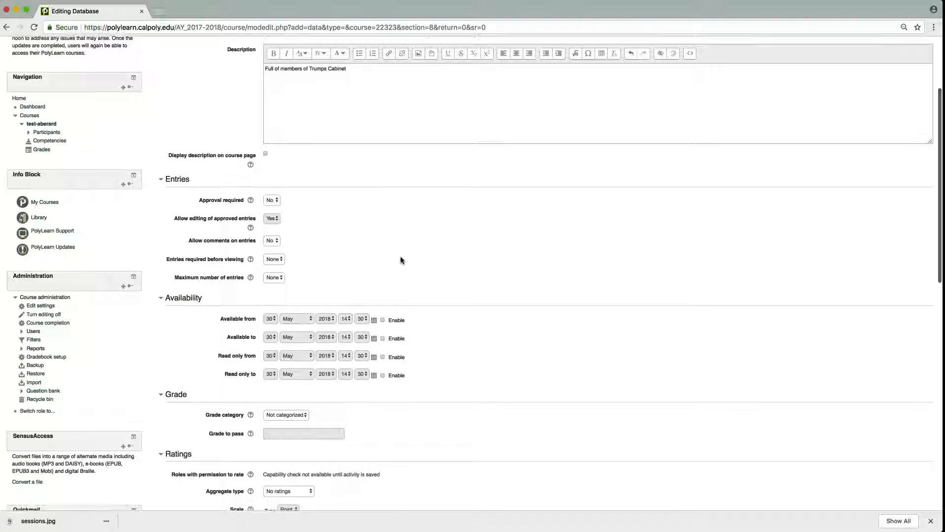
scroll(310, 255, down, 1)
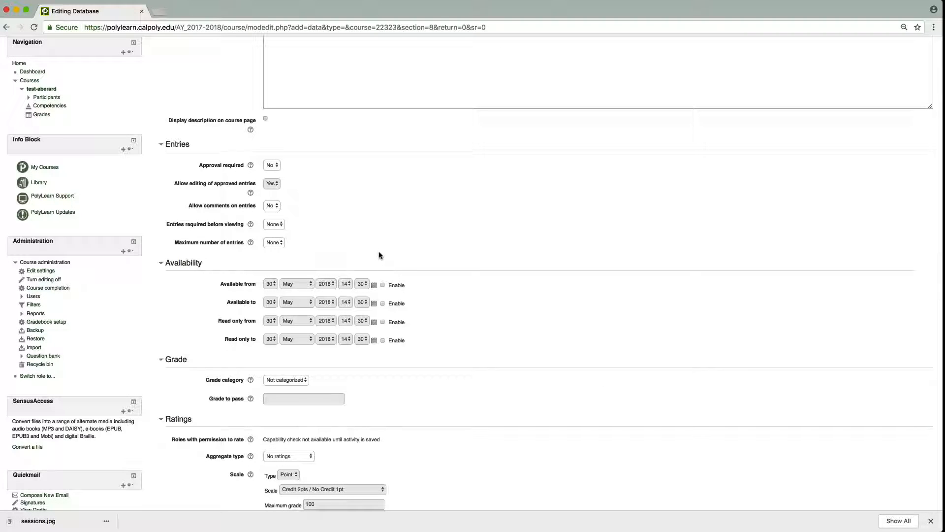
scroll(472, 244, down, 2)
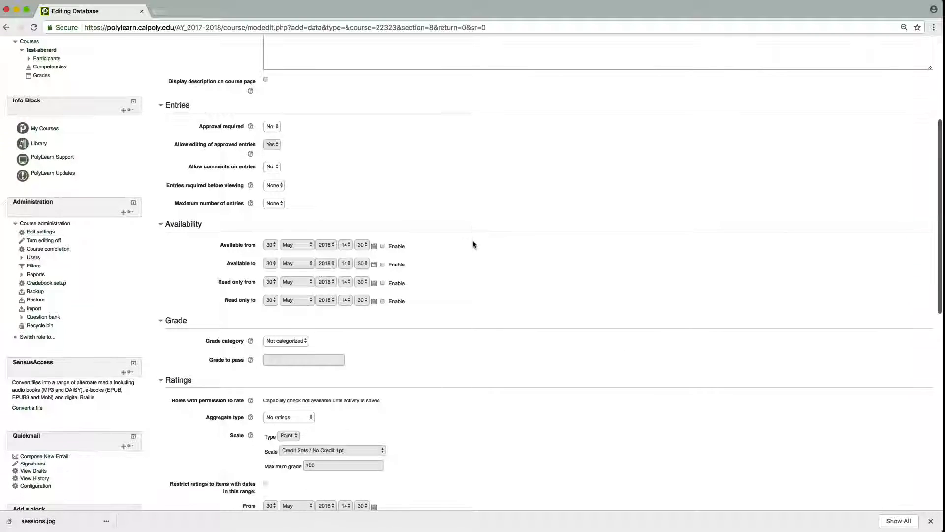
scroll(473, 244, down, 3)
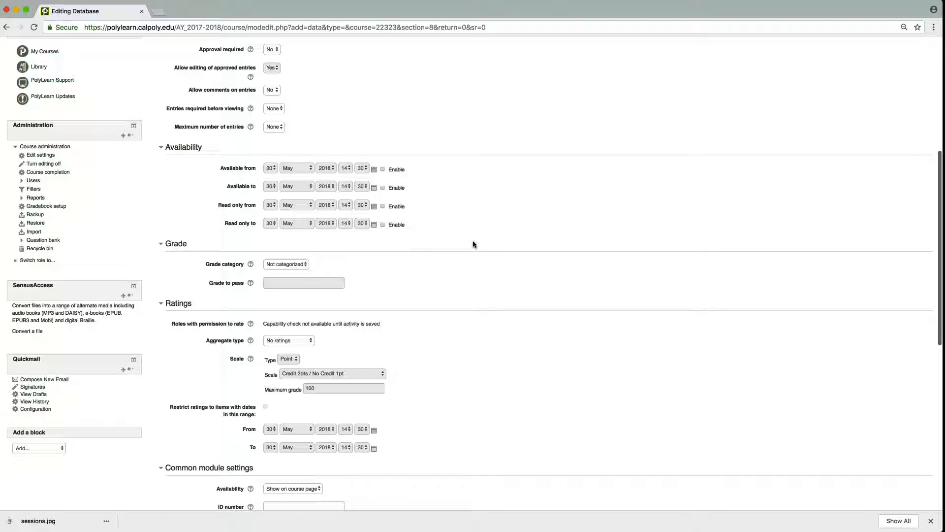
scroll(474, 244, down, 8)
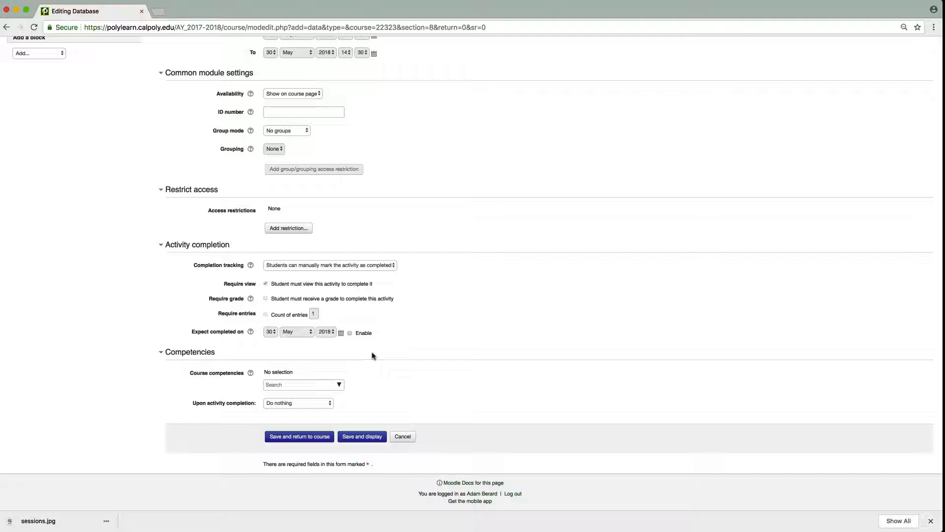
click(363, 437)
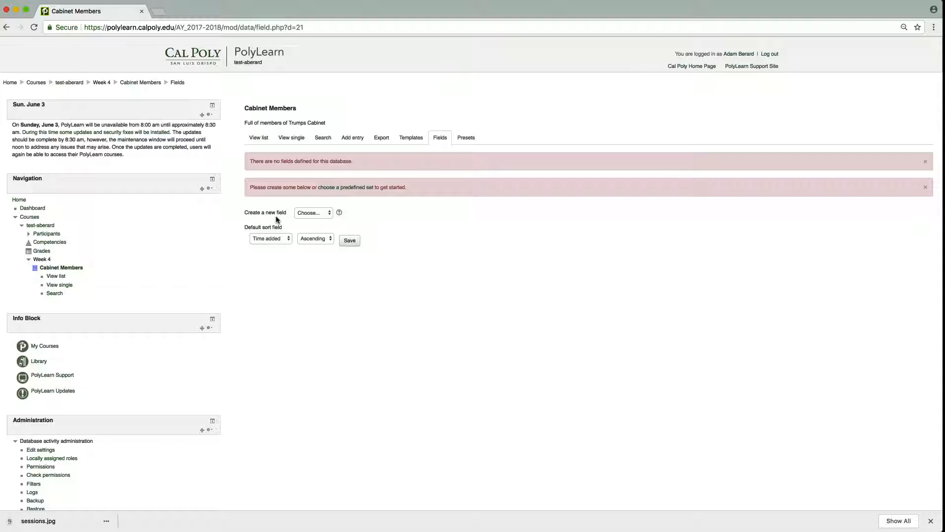
Create a required text input field named "Cabinet Member Name" with the description "The name of the cabinet member.".
click(312, 214)
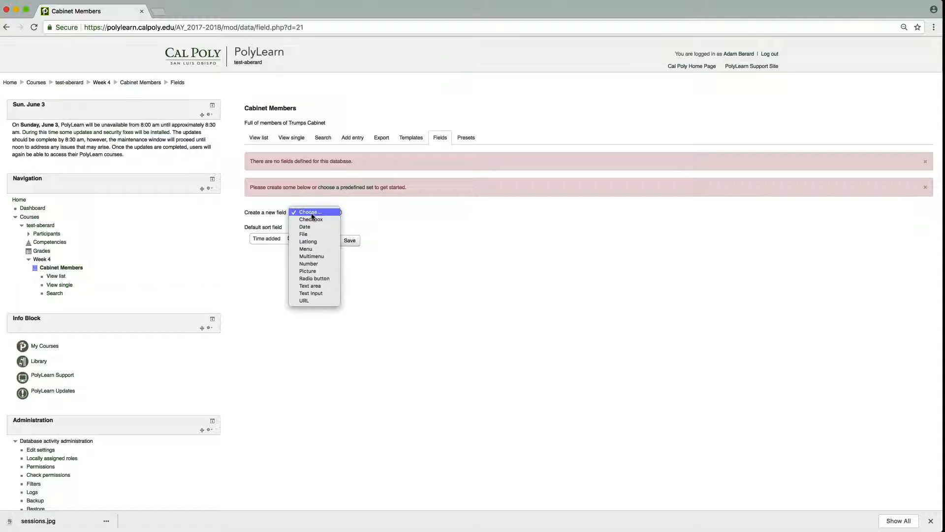
click(312, 295)
click(464, 177)
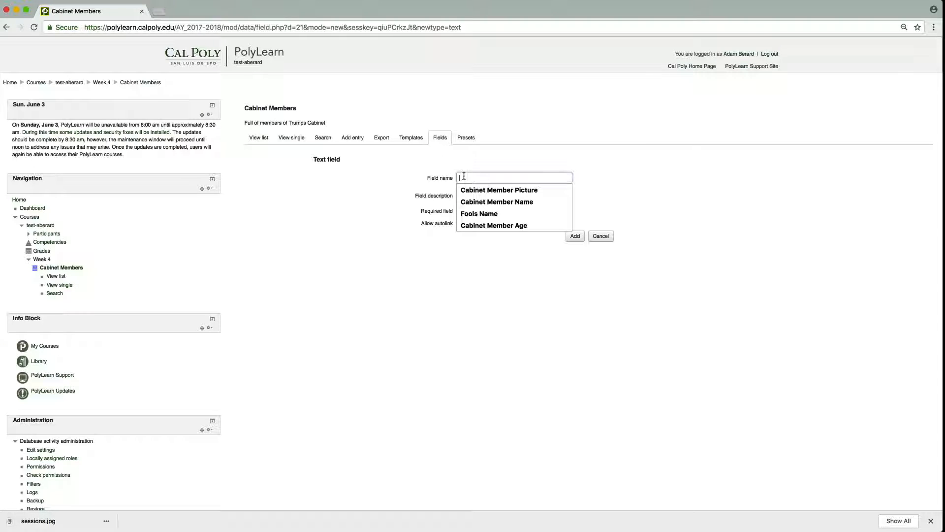
key(Down)
key(Down)
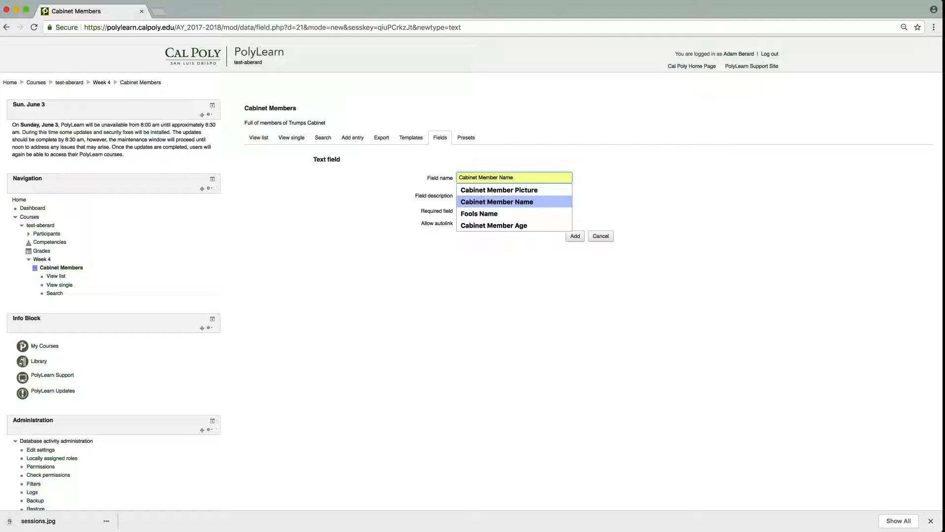
key(Return)
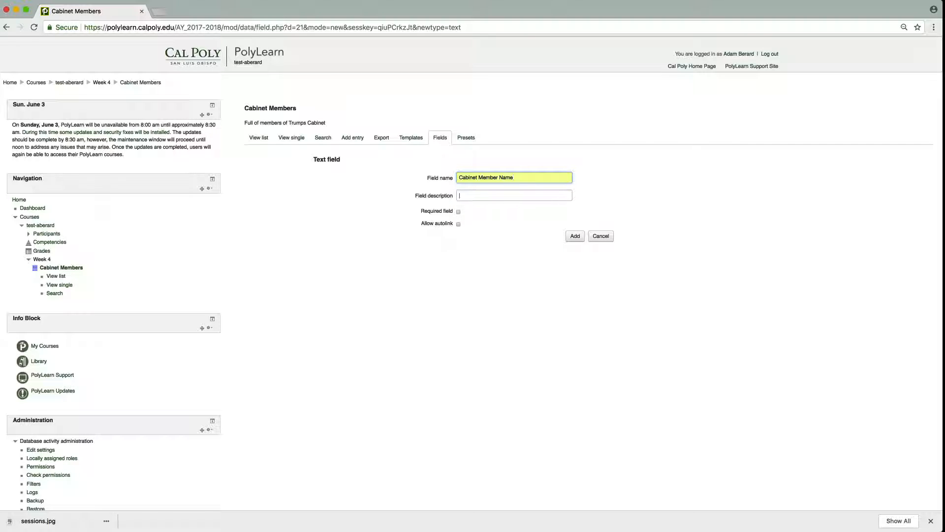
key(Down)
key(Down)
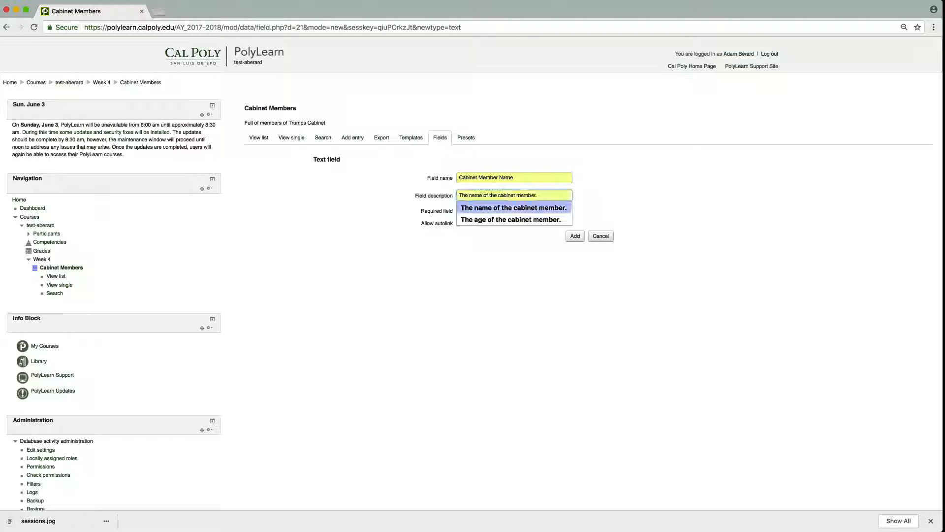
key(Return)
click(405, 186)
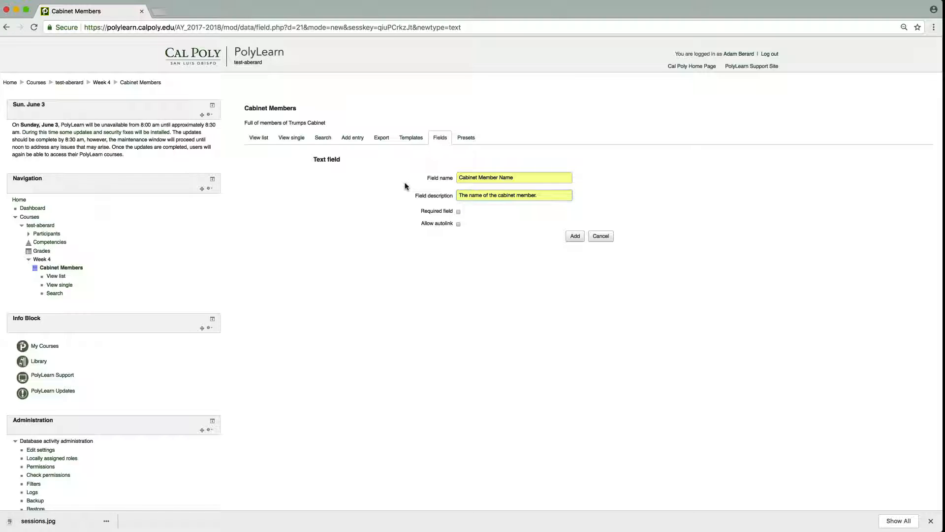
click(458, 212)
click(575, 236)
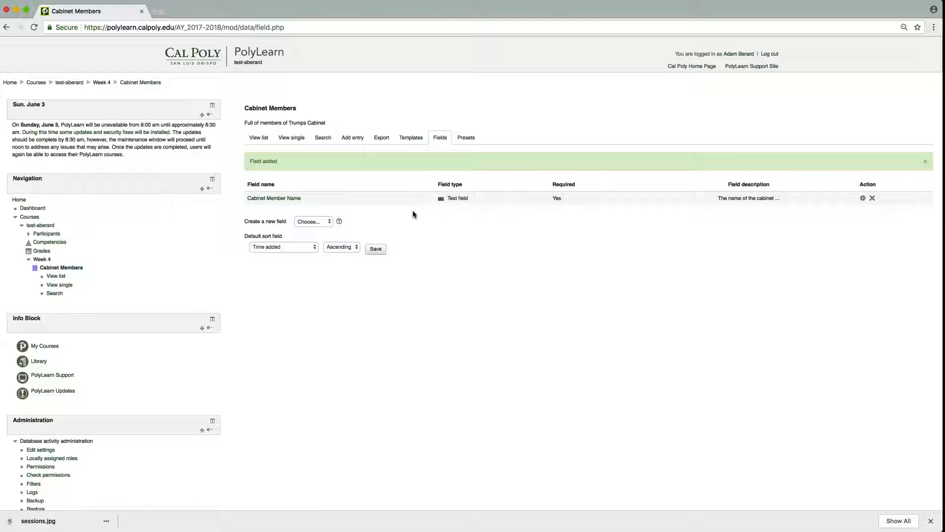
Add a database entry with the cabinet member name "Rex Tillerson", then save and view it.
click(353, 139)
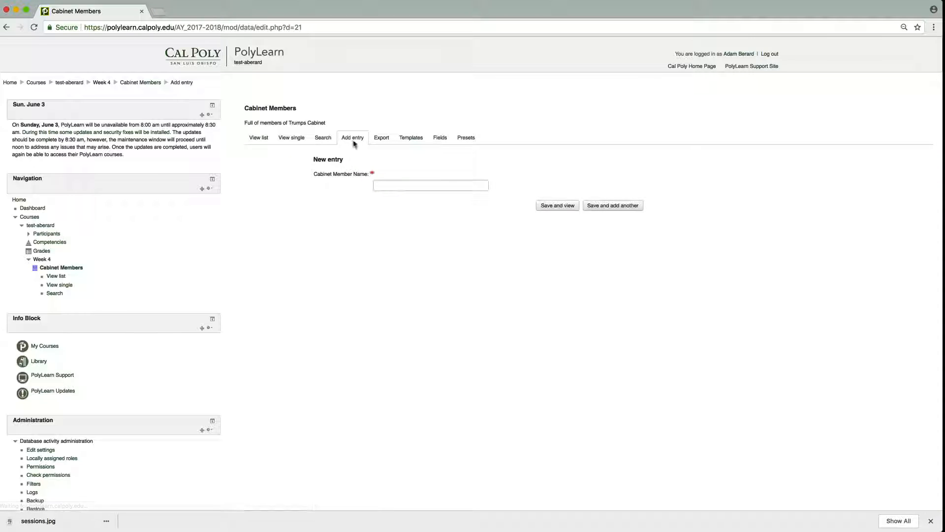
click(381, 184)
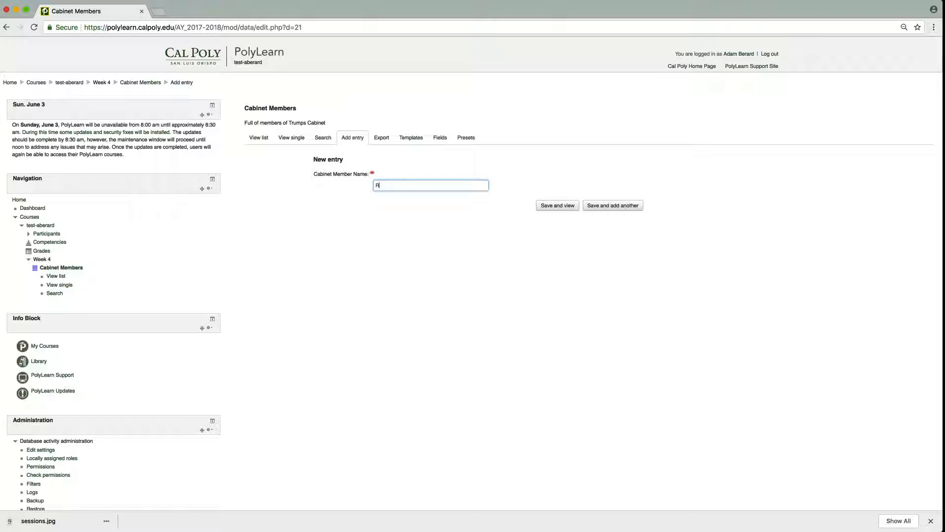
text(Rex Tillerson)
click(556, 210)
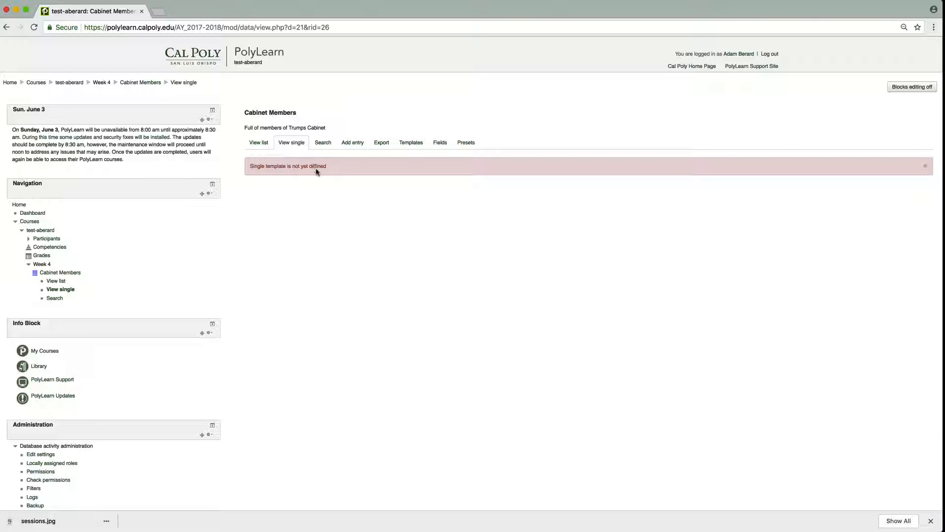
Save the database's default single template.
click(412, 143)
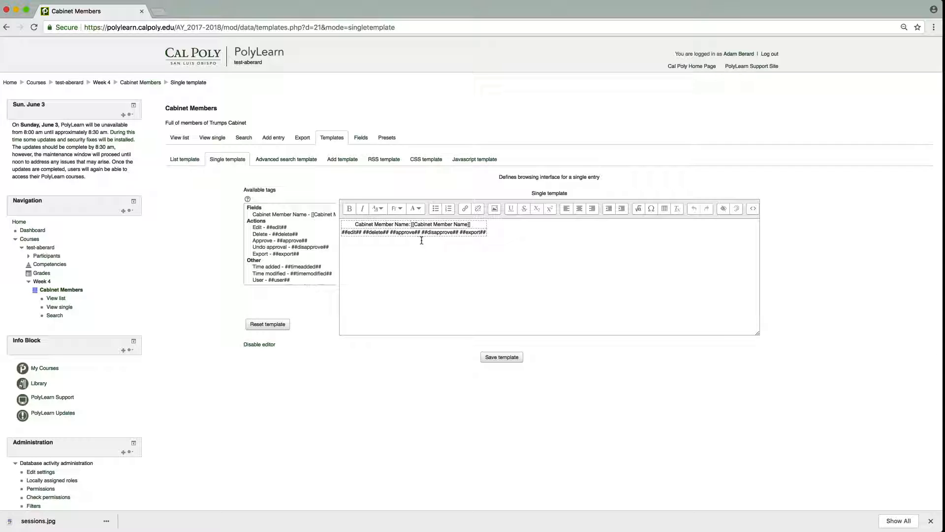
click(492, 357)
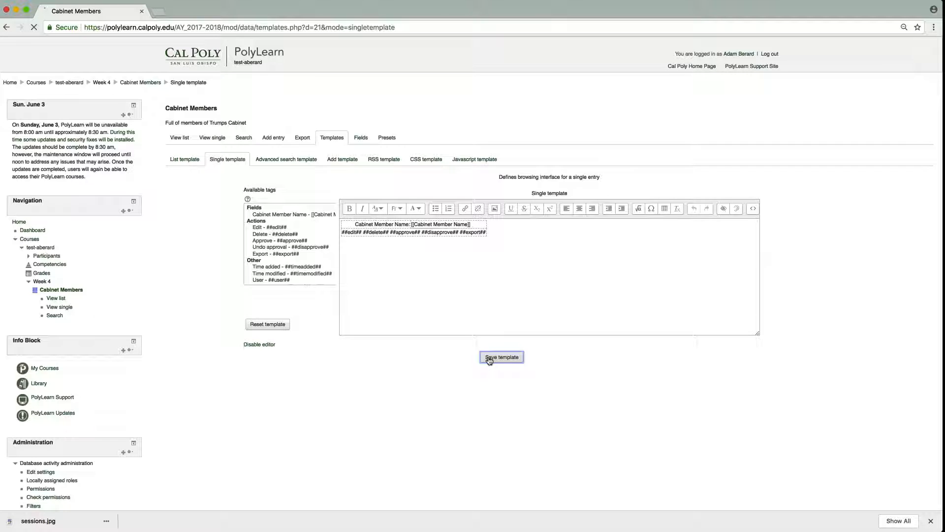
In the list template, enter "header" as the header text and "footer" as the footer text.
click(185, 161)
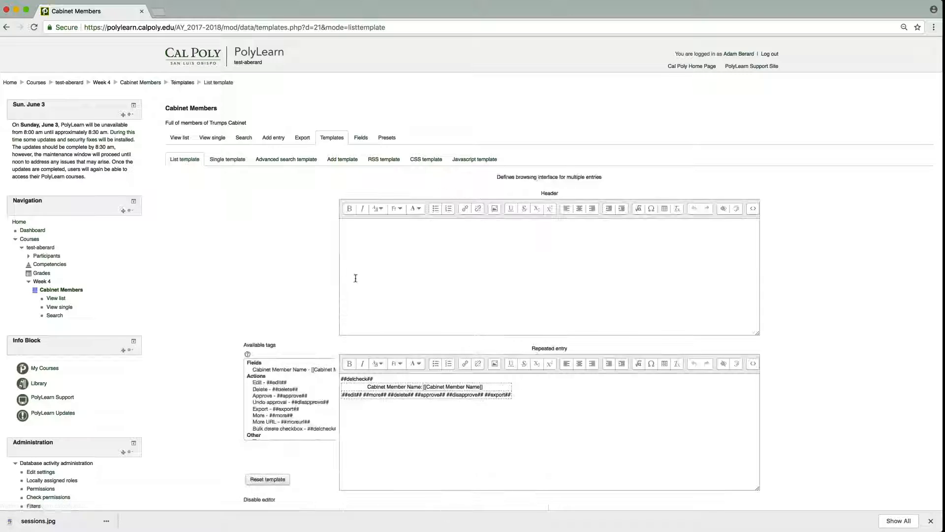
scroll(355, 297, down, 5)
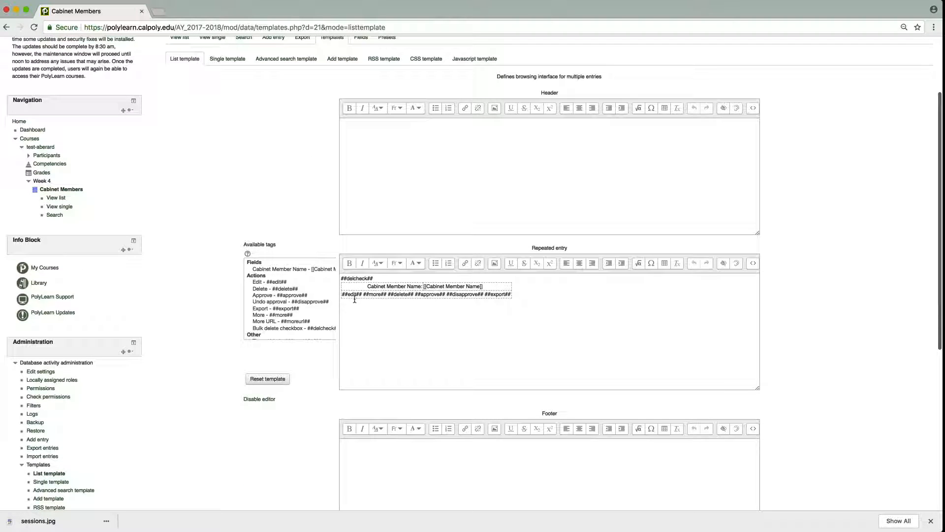
scroll(353, 301, down, 1)
click(350, 199)
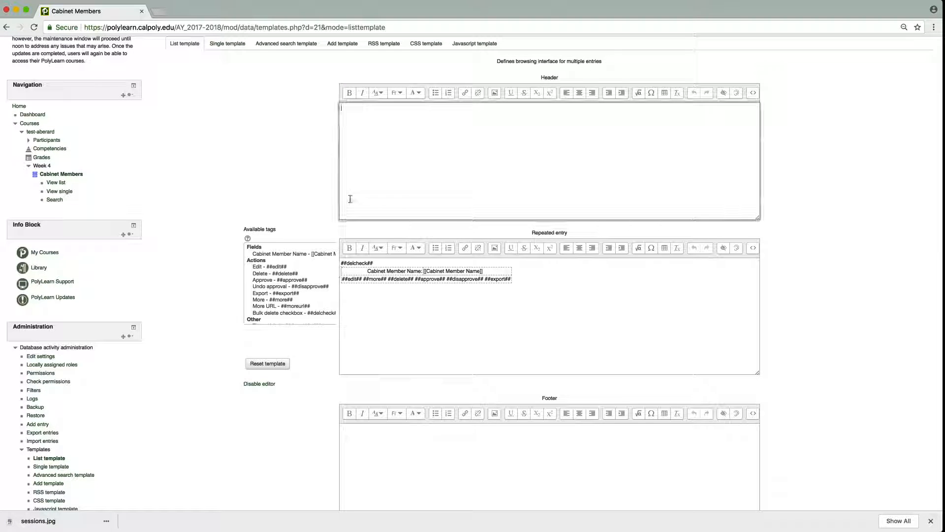
text(header)
click(259, 384)
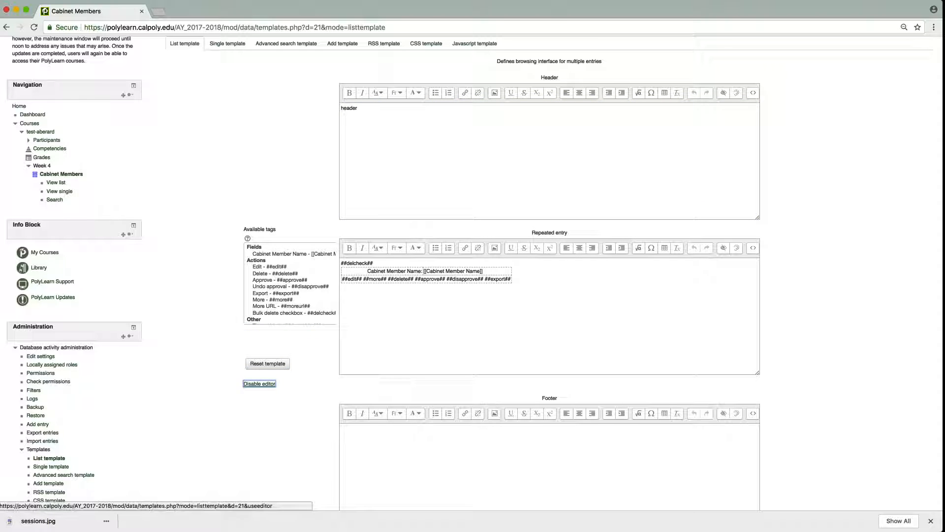
scroll(393, 260, down, 3)
click(392, 367)
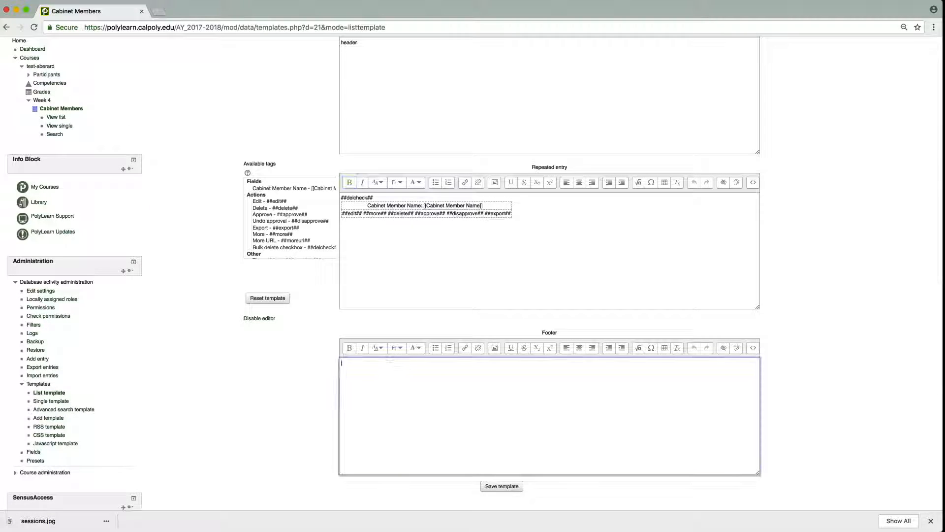
text(footer)
click(287, 406)
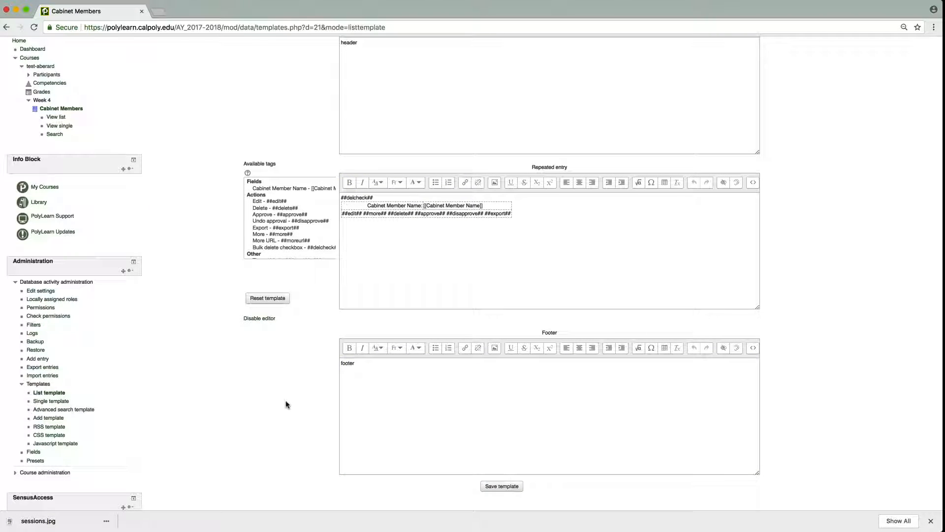
Save the list template and check how the entry displays in the list view and the single view.
click(492, 490)
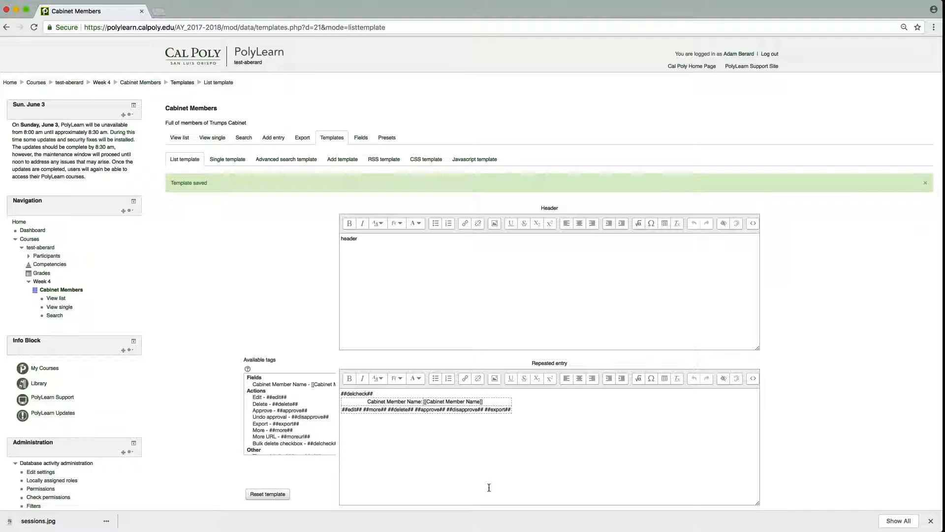
click(179, 141)
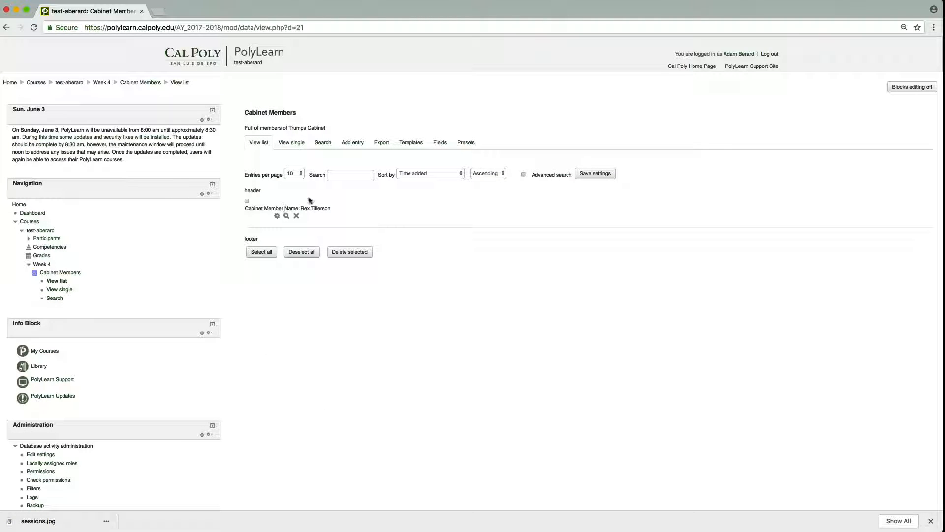
click(284, 143)
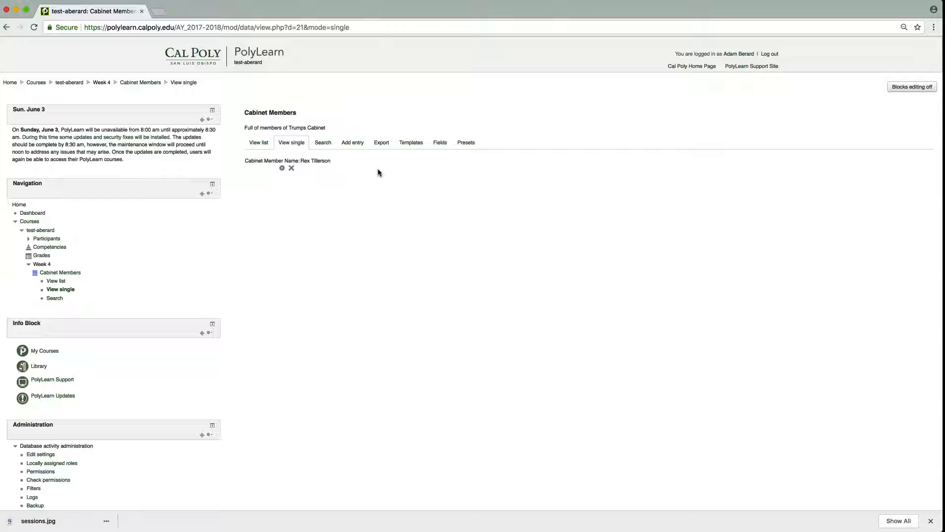
Start a required picture field named "Cabinet Member Picture" with the description "A picture of the cabinet member.".
click(441, 142)
click(312, 196)
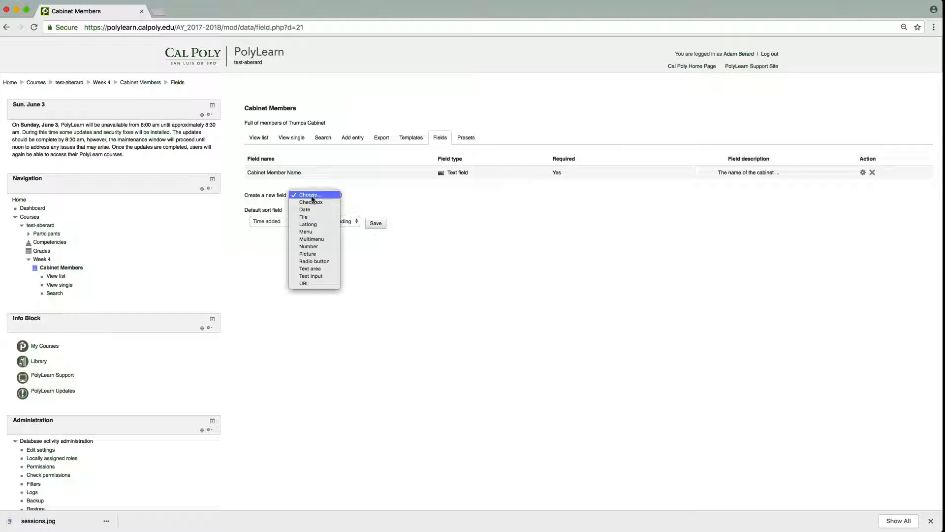
click(328, 254)
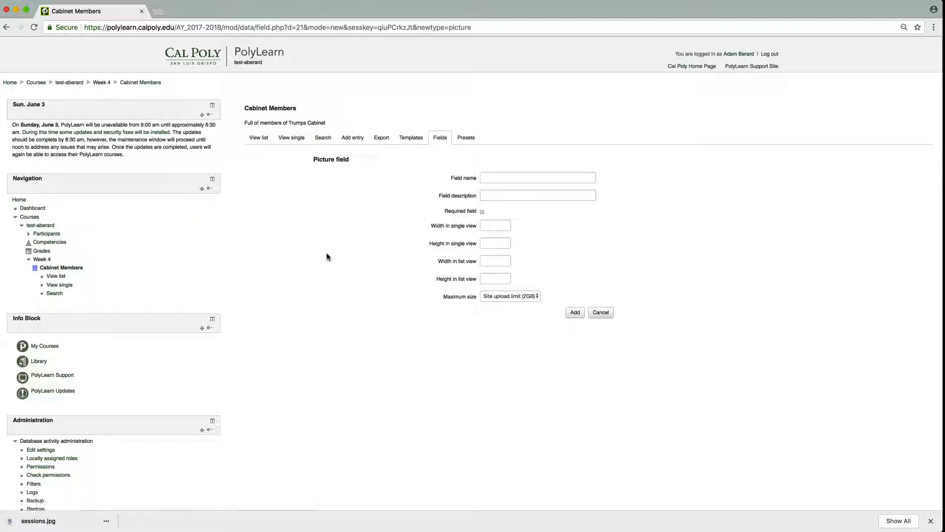
click(513, 176)
key(Down)
key(Tab)
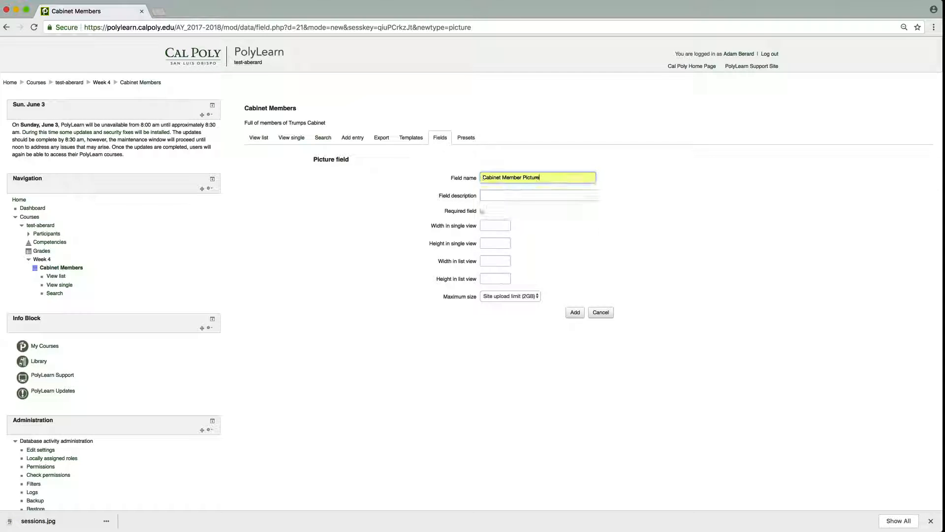
text(A)
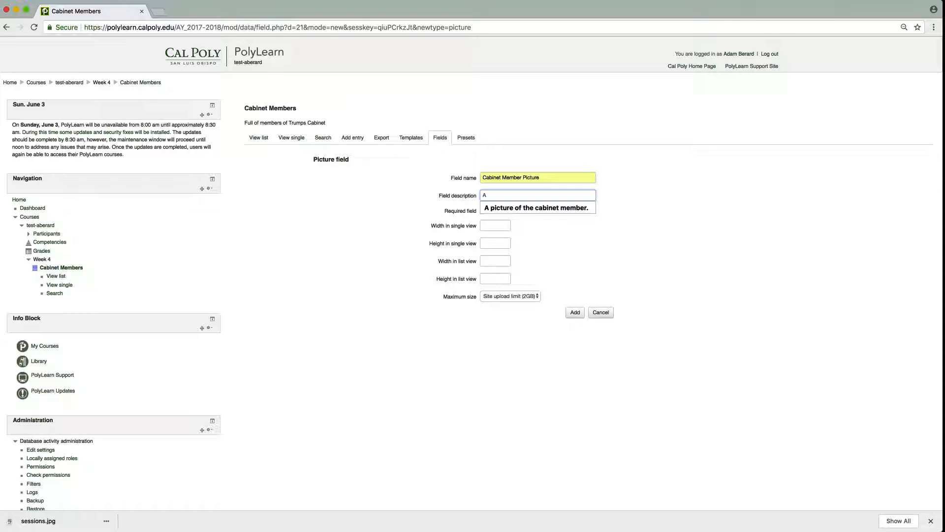
key(Down)
key(Return)
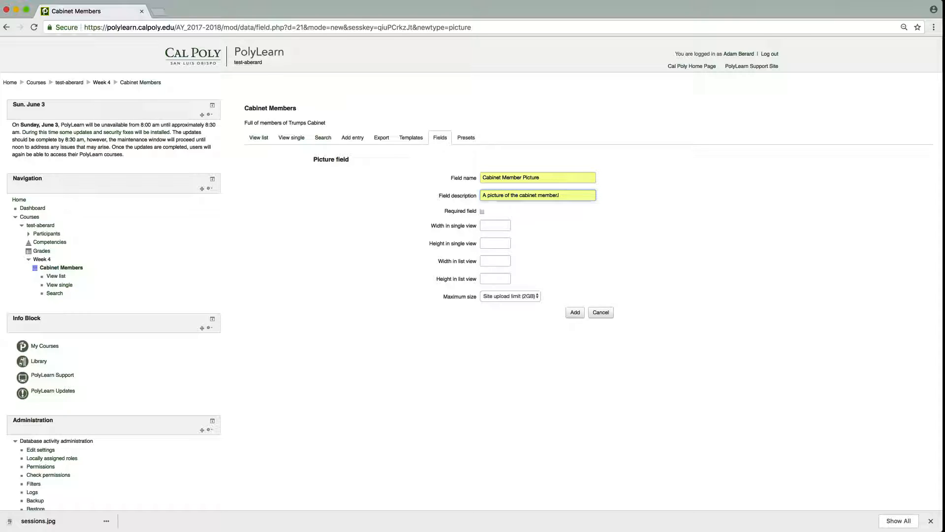
click(482, 212)
Set the picture field's width and height to 200 in both single and list view, and add the field.
click(496, 224)
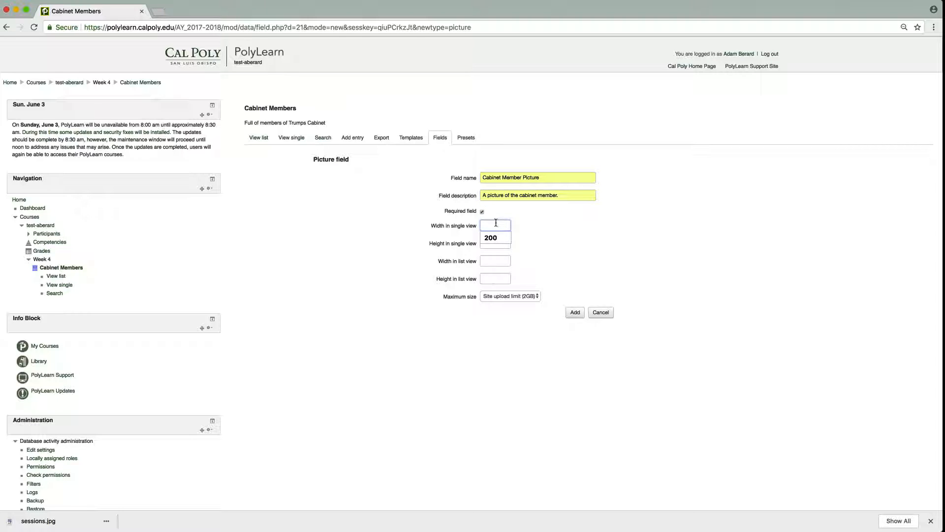
text(200)
key(Tab)
text(200)
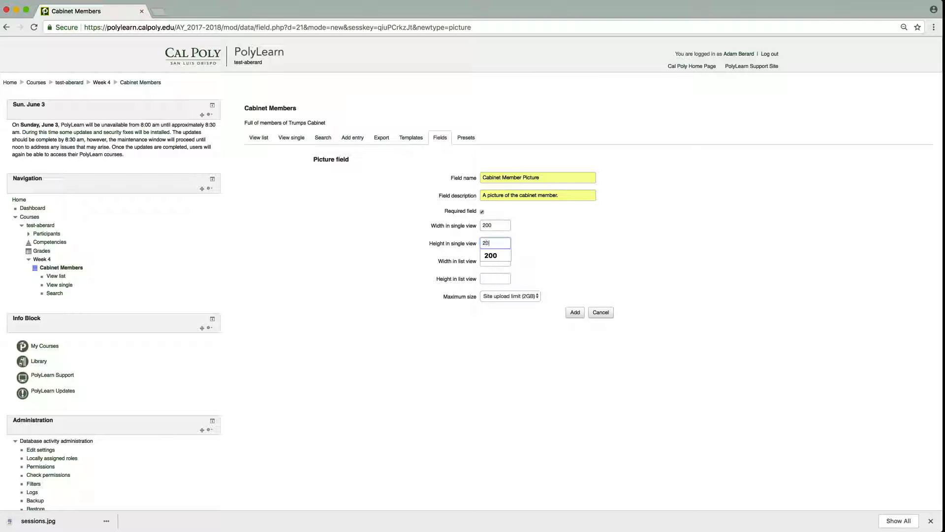
key(Tab)
text(200)
key(Tab)
text(200)
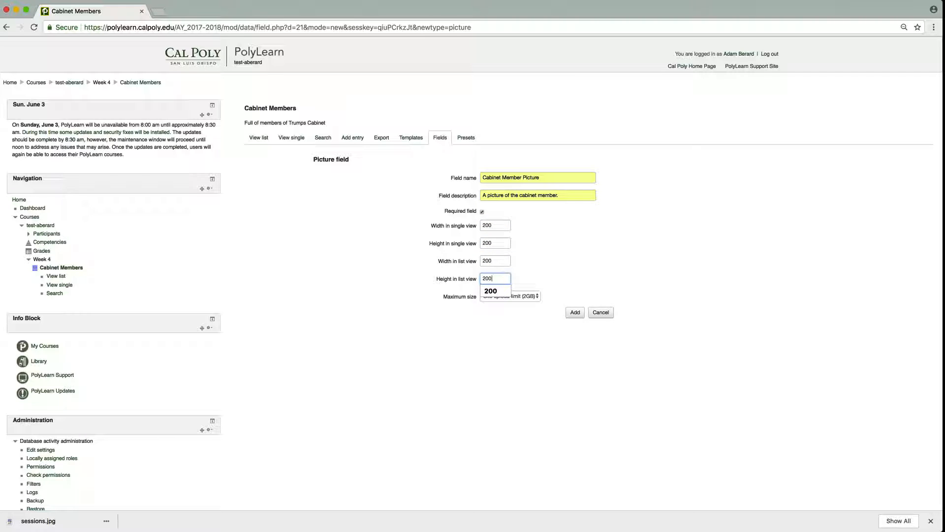
click(592, 251)
click(575, 312)
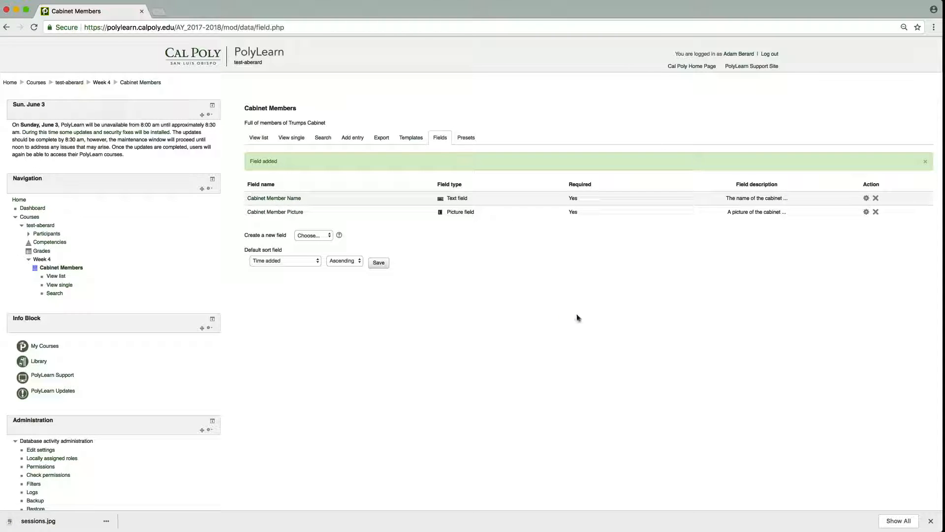
Start a new database entry with the cabinet member name "Jeff Sessions" and attach sessions.jpg from the private files.
click(354, 140)
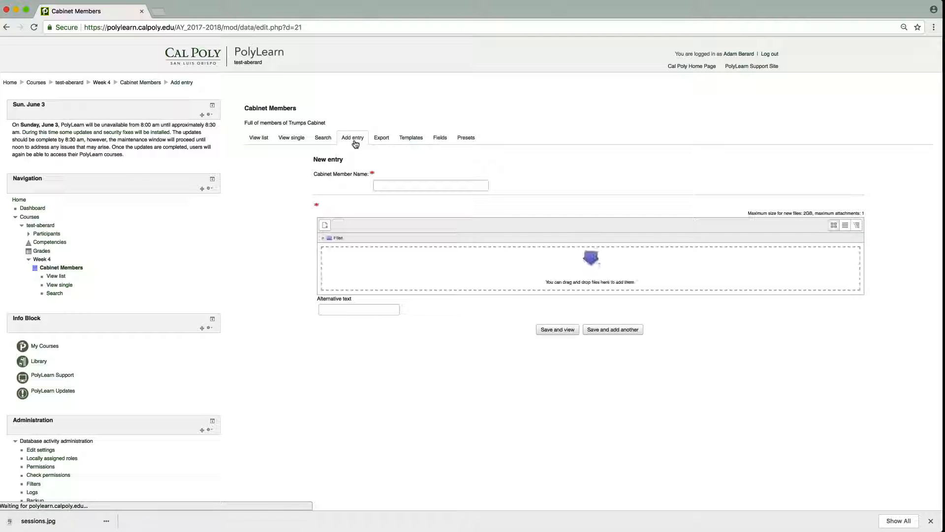
click(393, 185)
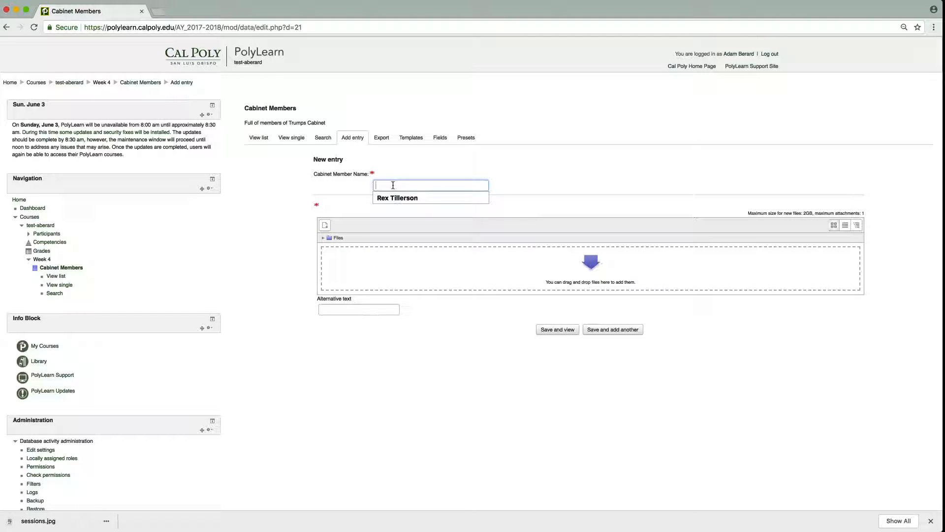
text(Jeff )
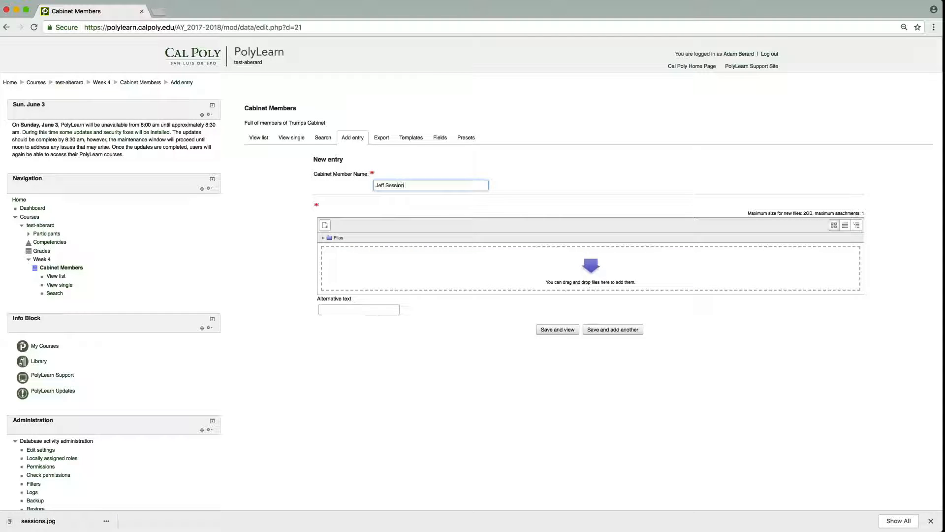
text(Session)
click(325, 225)
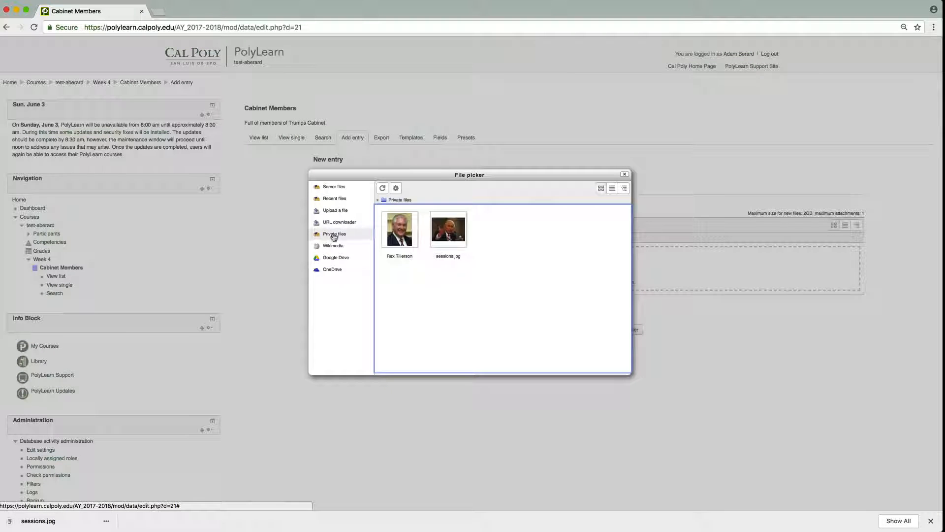
click(402, 242)
click(526, 247)
click(451, 242)
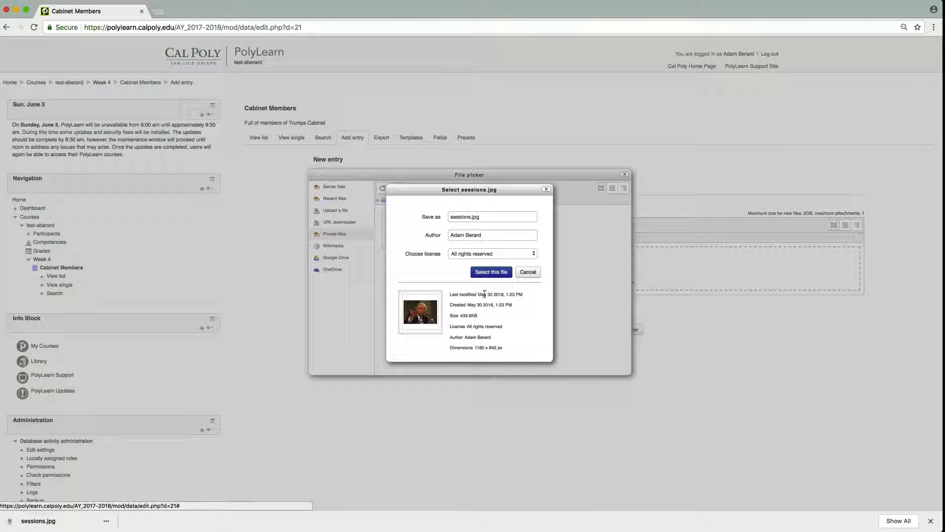
click(492, 272)
Give the picture the alternative text "A picture of Jeff Sessions", then save and view the entry.
click(358, 315)
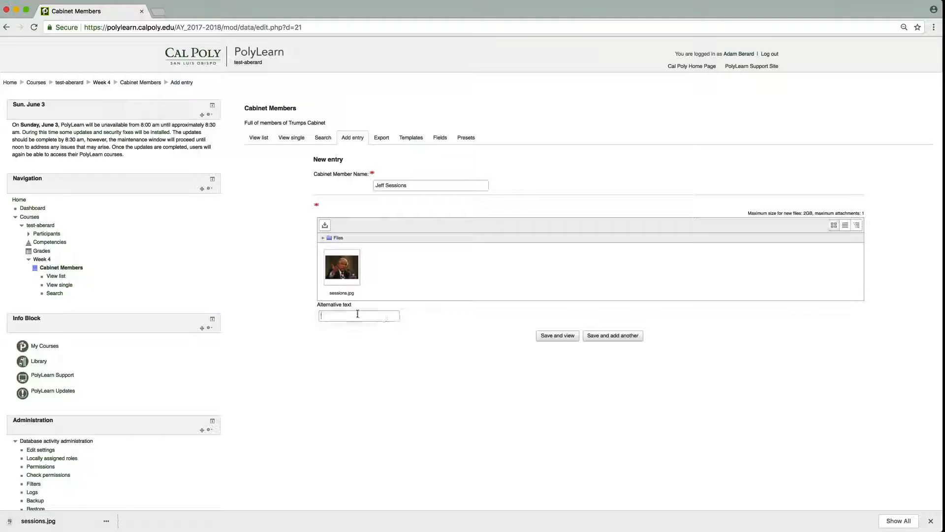
text(A picture of Jeff Sessions)
click(544, 335)
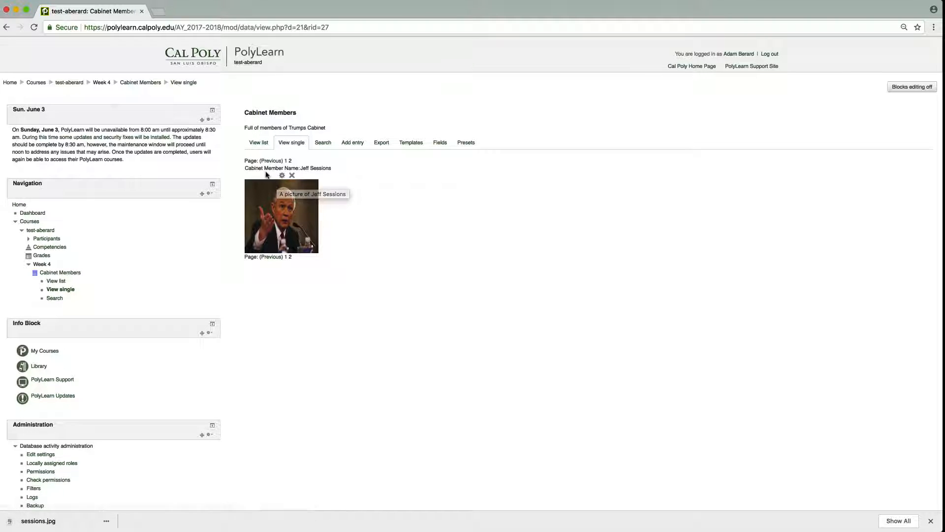
Reset the single template so it includes the Cabinet Member Picture field in its table, and save it.
click(411, 144)
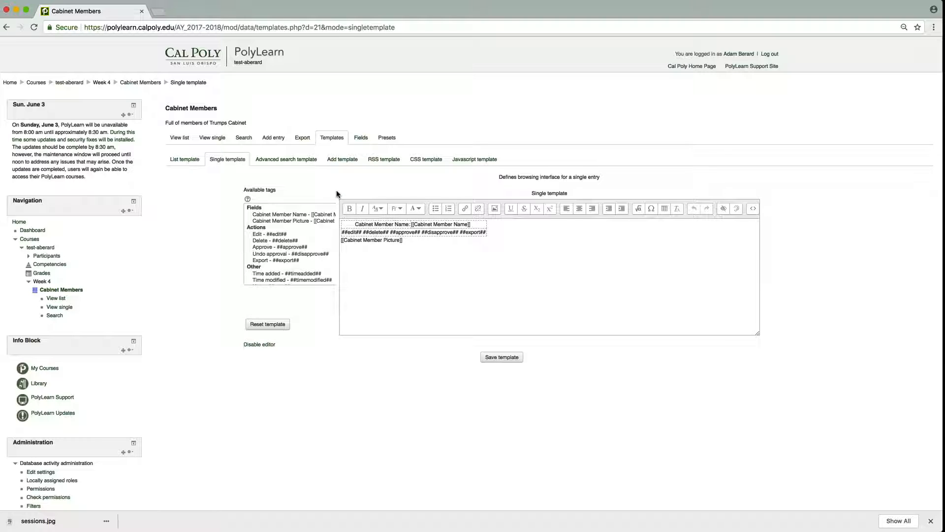
mouse_move(343, 241)
mouse_down()
mouse_move(405, 241)
mouse_move(341, 242)
mouse_up()
click(405, 242)
click(366, 249)
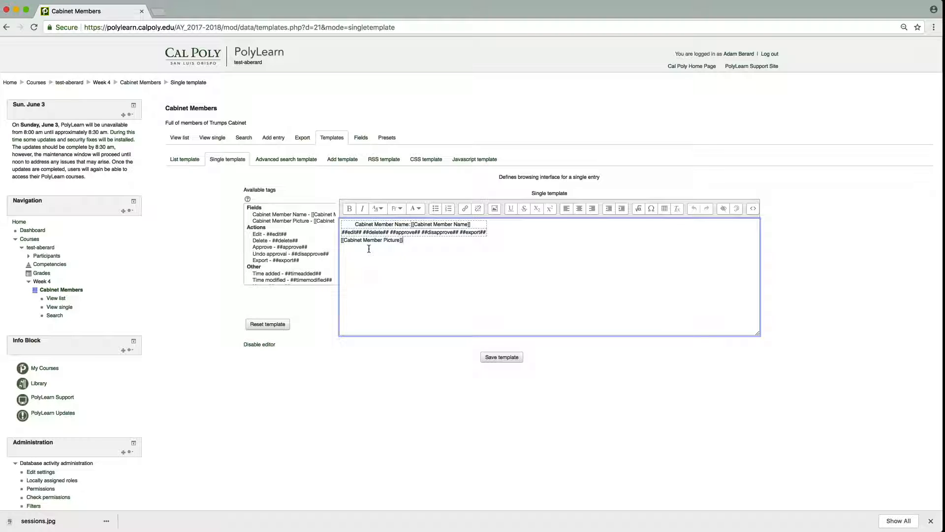
click(279, 324)
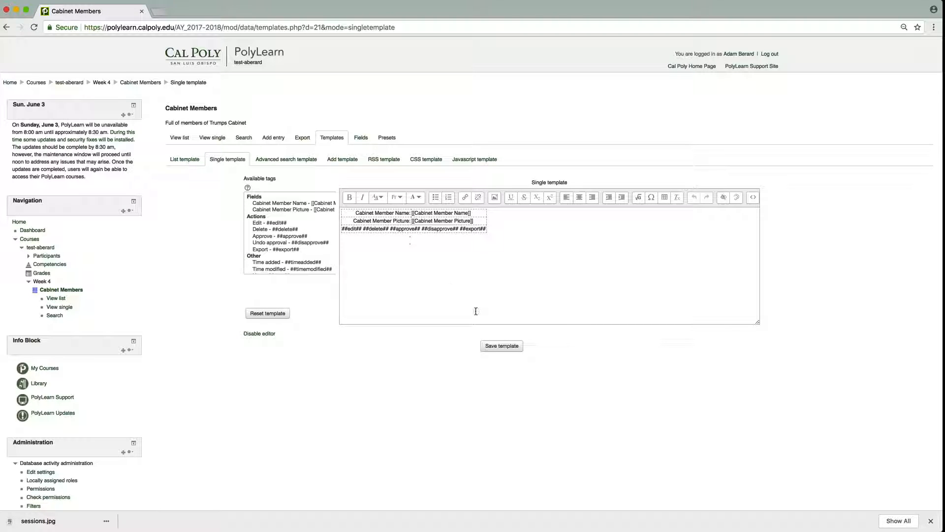
click(502, 345)
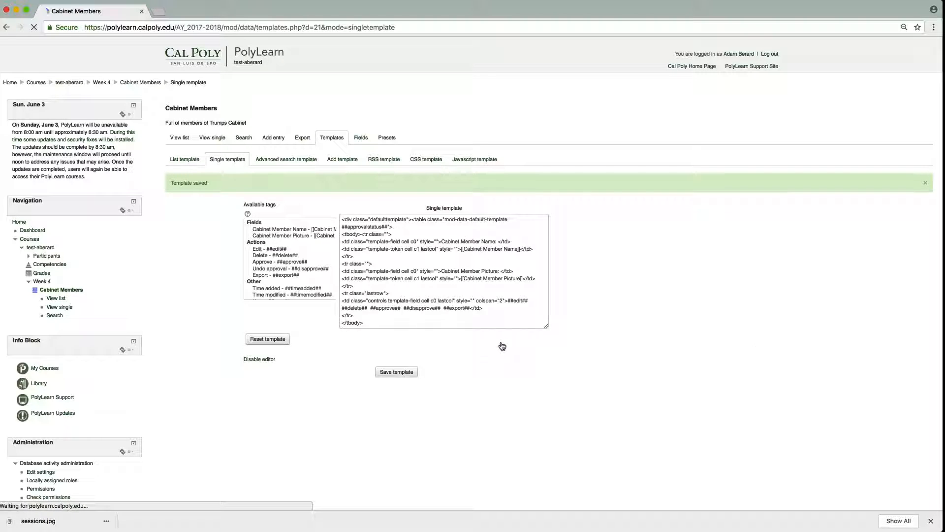
Reset the list template so its repeated entry includes the Cabinet Member Picture field.
click(195, 163)
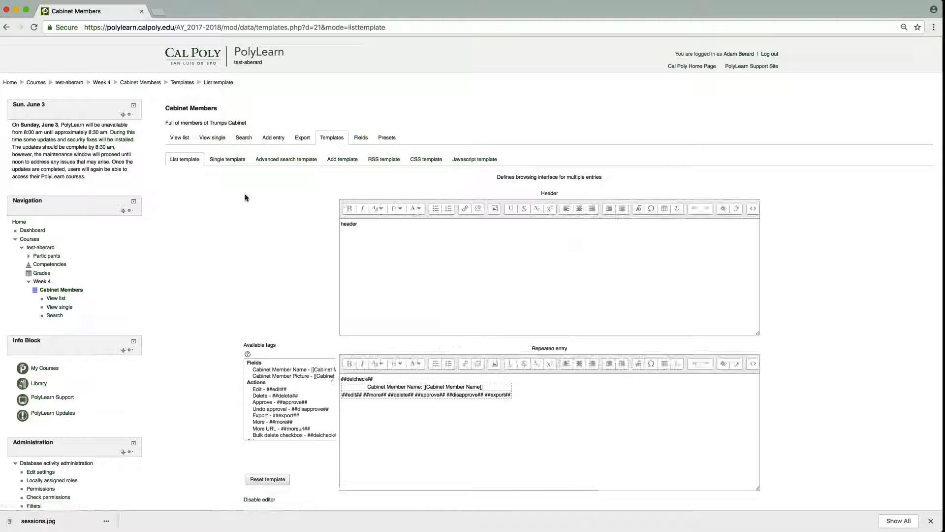
scroll(254, 202, down, 5)
click(268, 349)
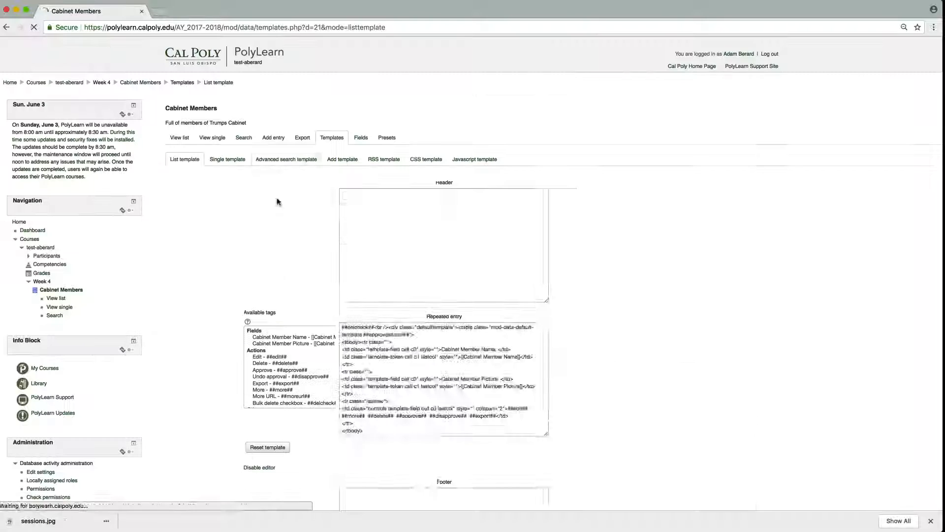
Enter "header" as the list template's header and "footer" as its footer, and save the template.
click(369, 233)
text(header)
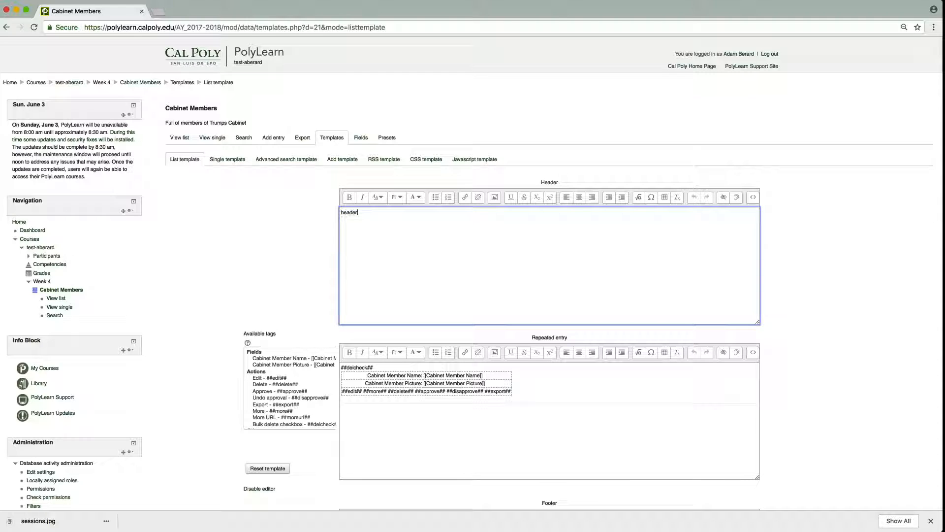
scroll(390, 345, down, 6)
click(390, 400)
text(f)
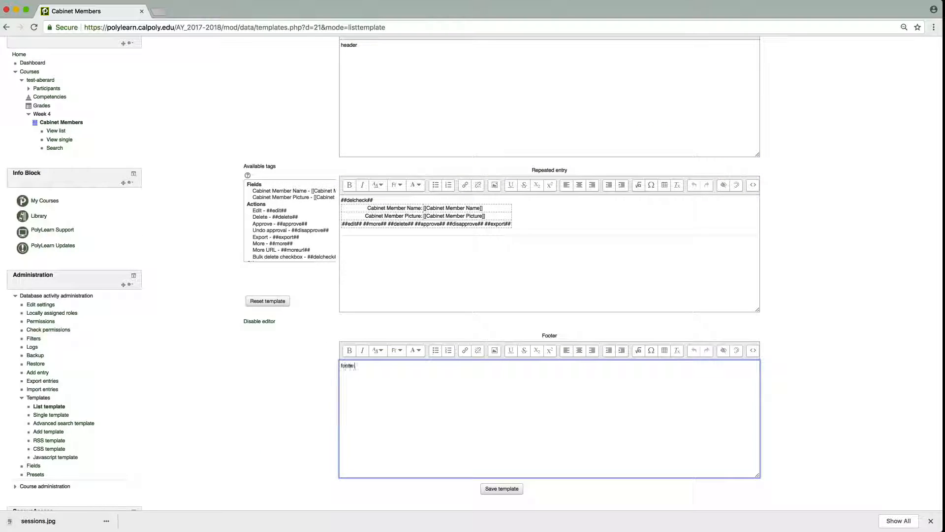
text(ooter)
scroll(392, 400, down, 1)
click(500, 463)
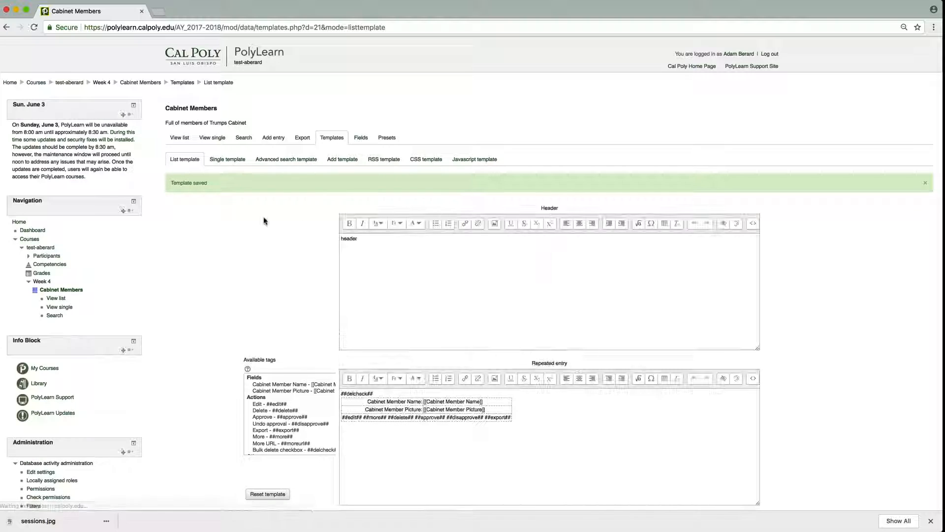
Open the Rex Tillerson entry from the list for editing and attach the Rex Tillerson picture from the private files.
click(181, 138)
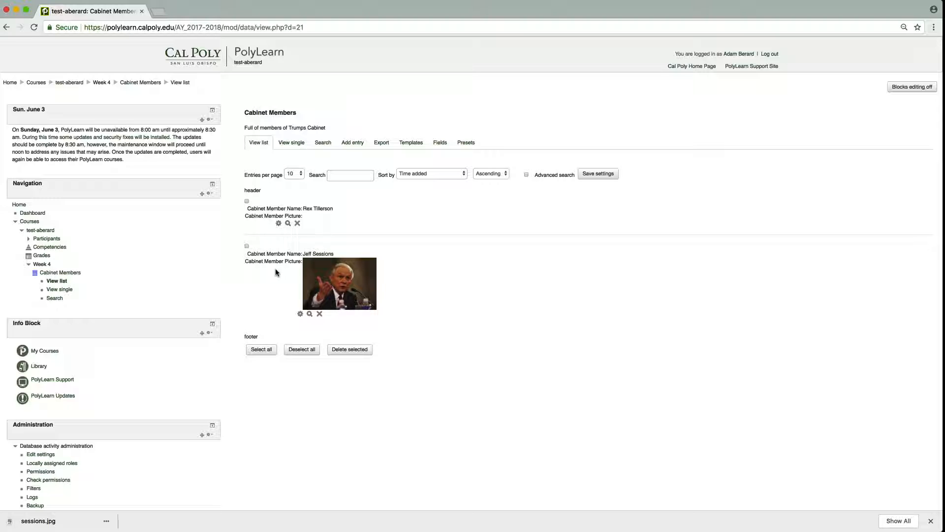
click(279, 224)
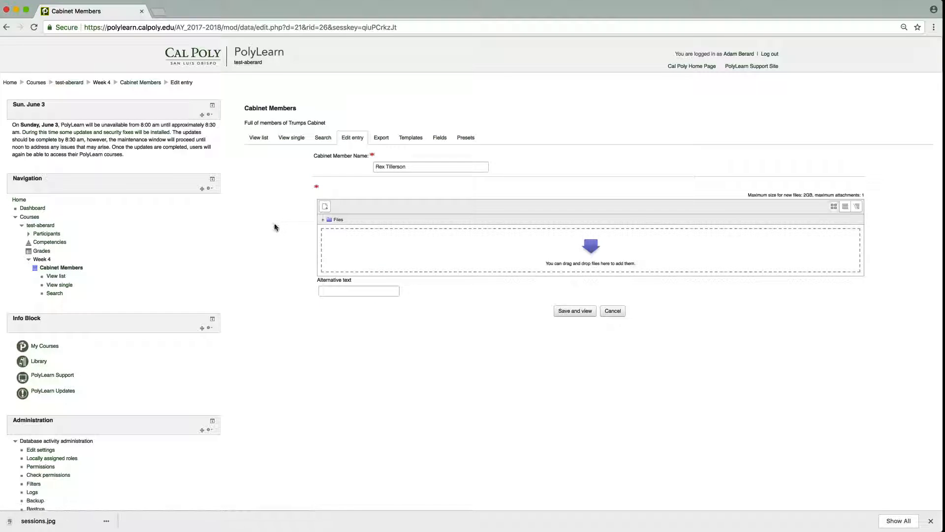
click(325, 207)
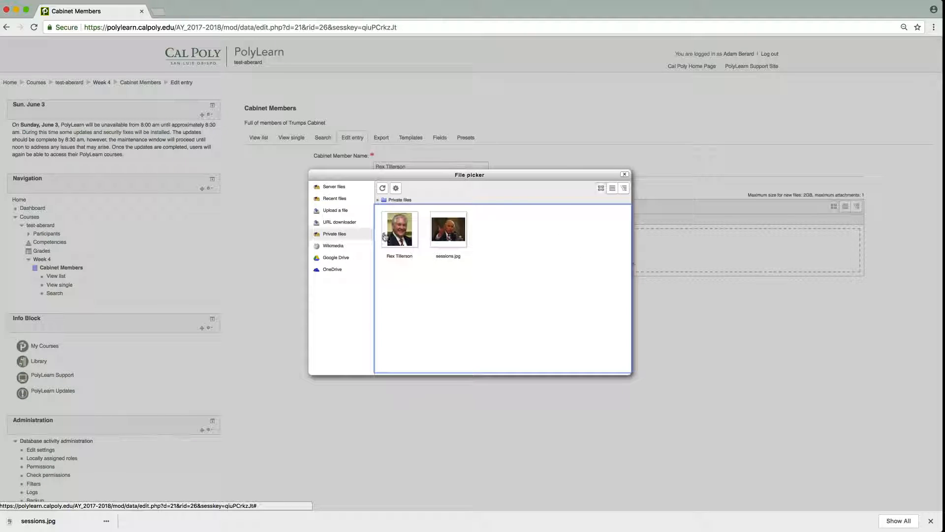
click(400, 234)
click(490, 246)
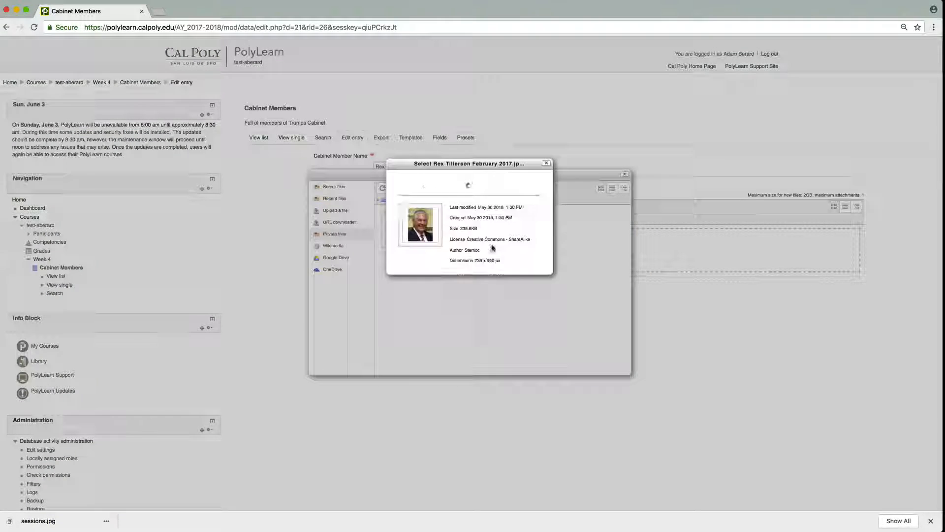
Give the picture the alternative text "A picture of Rex Tillerson", then save and view the entry.
click(324, 297)
text(A pictur)
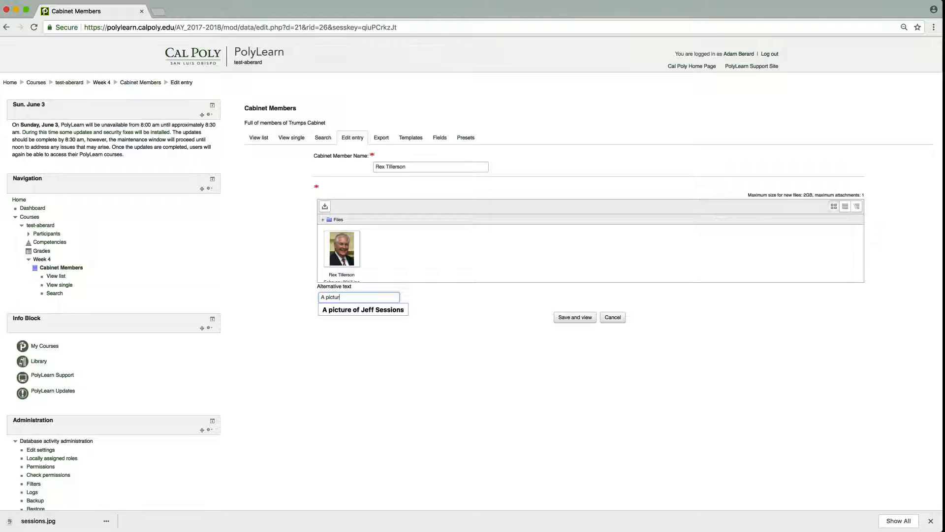
text(e of Rex Tillerson)
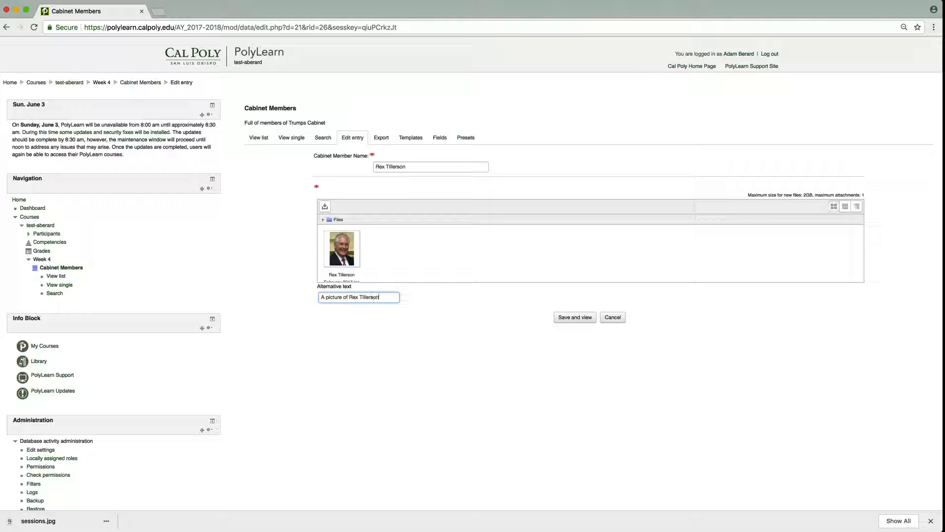
click(569, 319)
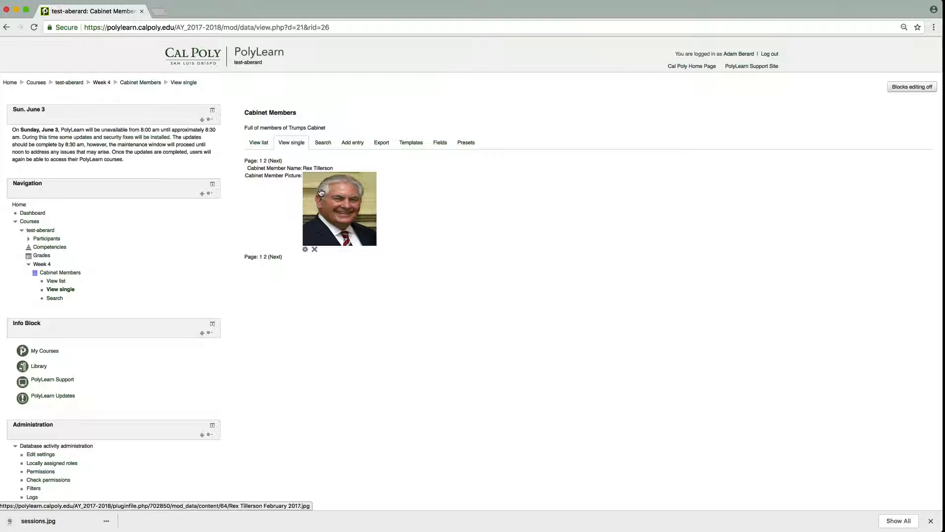
Start a new Number field in the Cabinet Members database and name it "Cabinet Member Age".
click(274, 161)
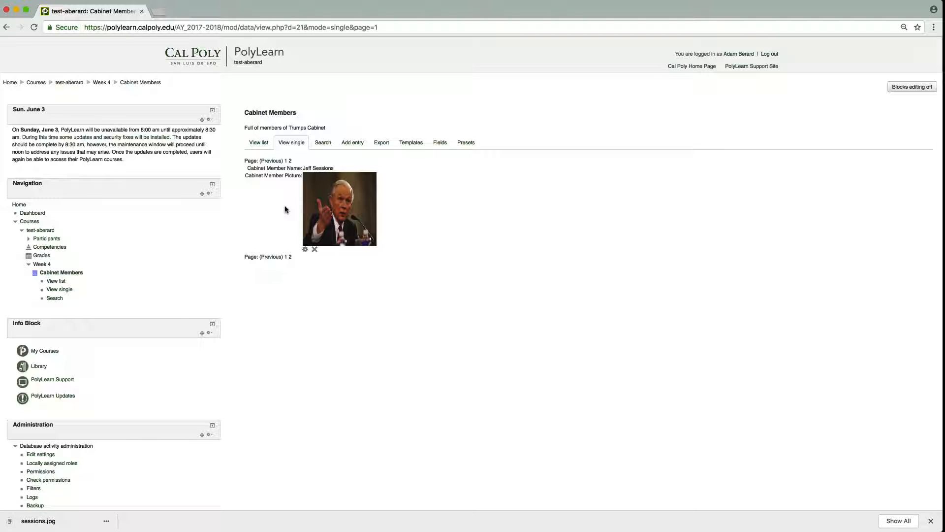
click(442, 143)
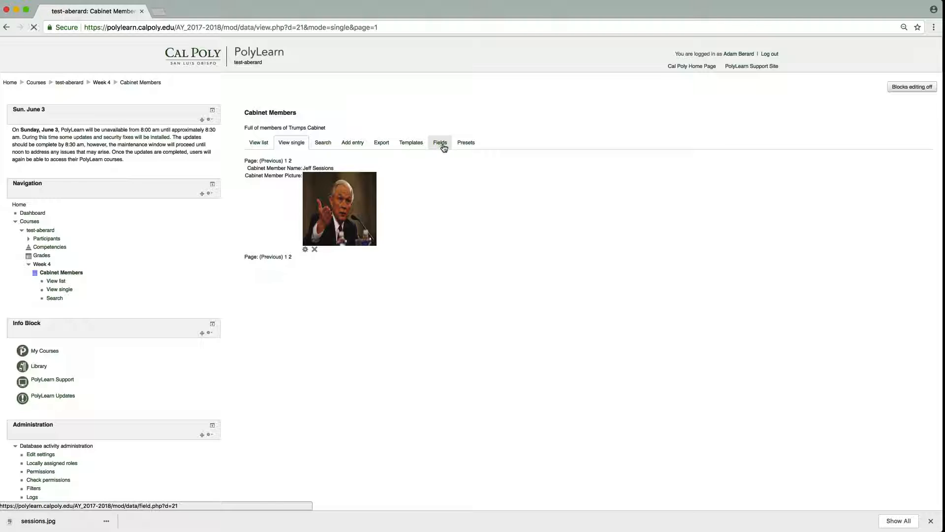
click(310, 210)
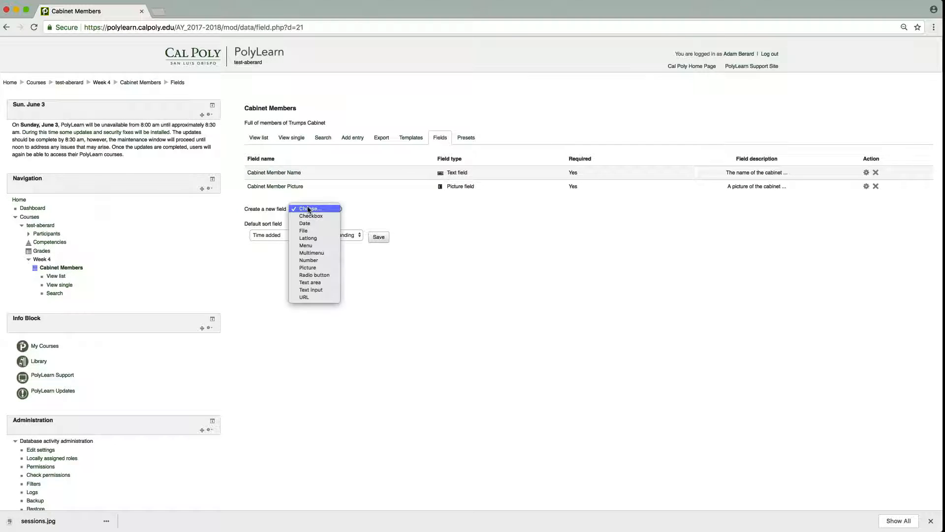
click(315, 260)
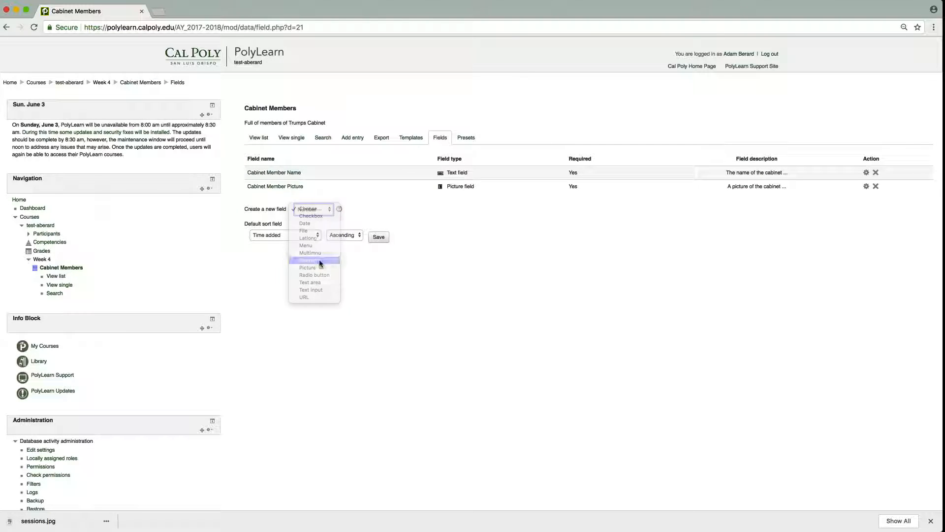
click(486, 177)
key(Down)
key(Down)
key(Down)
key(Down)
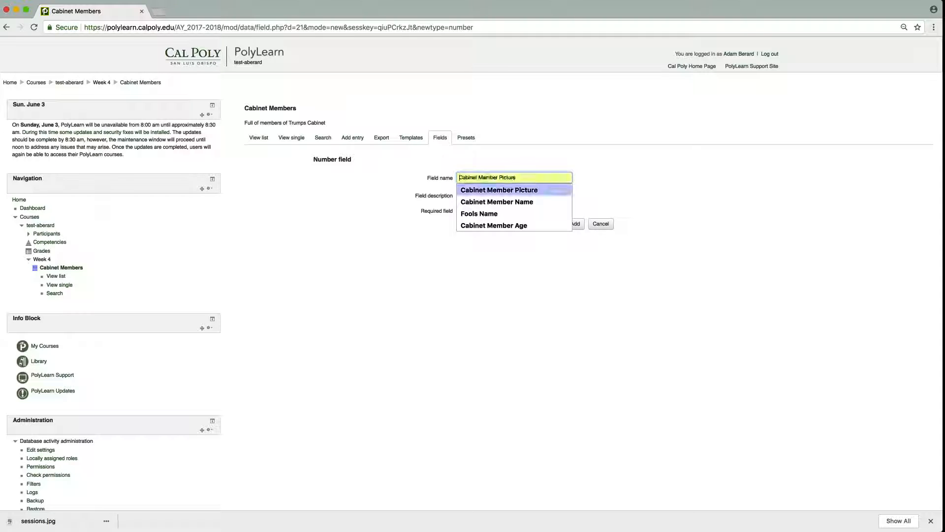
key(Return)
key(Tab)
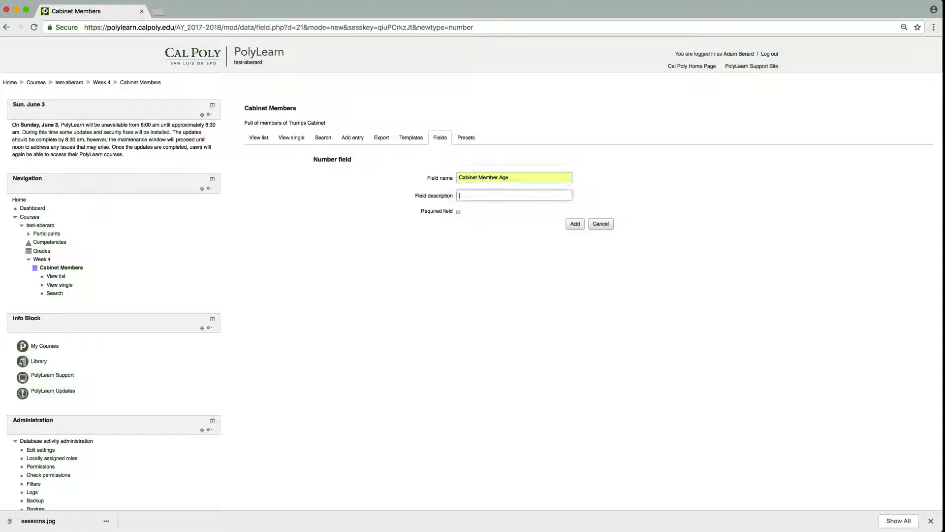
Give the new number field the description "The age of the cabinet member." and add it to the database.
key(Down)
key(Down)
key(Down)
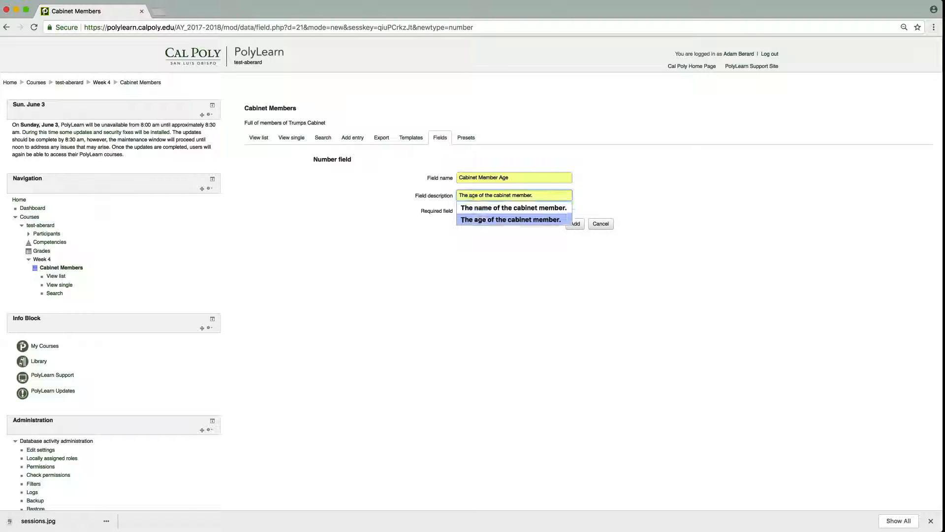
key(Return)
click(572, 224)
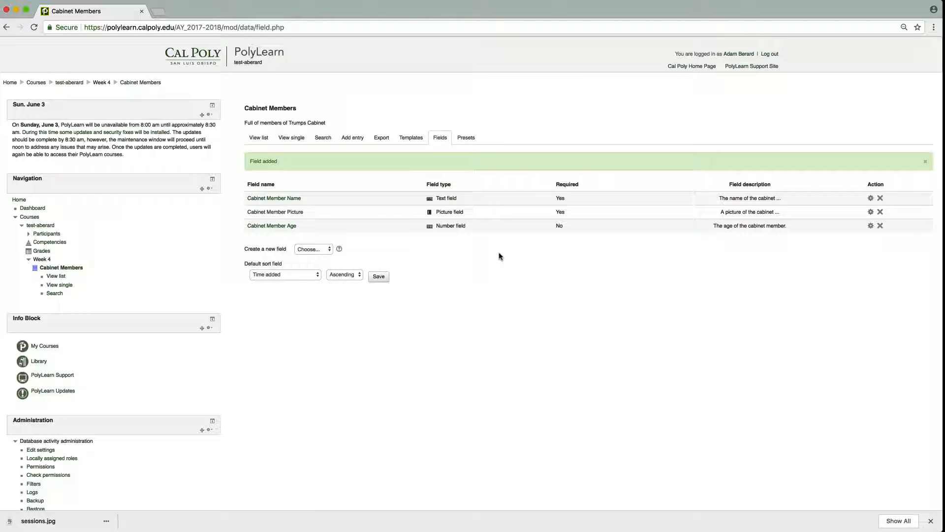
Reset the single template so it includes the Cabinet Member Age field in its table, and save it.
click(407, 143)
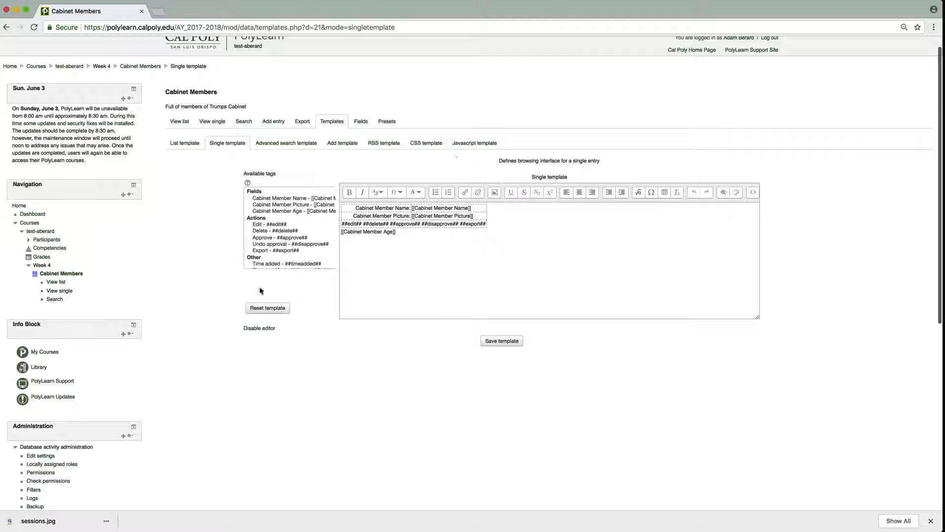
click(261, 308)
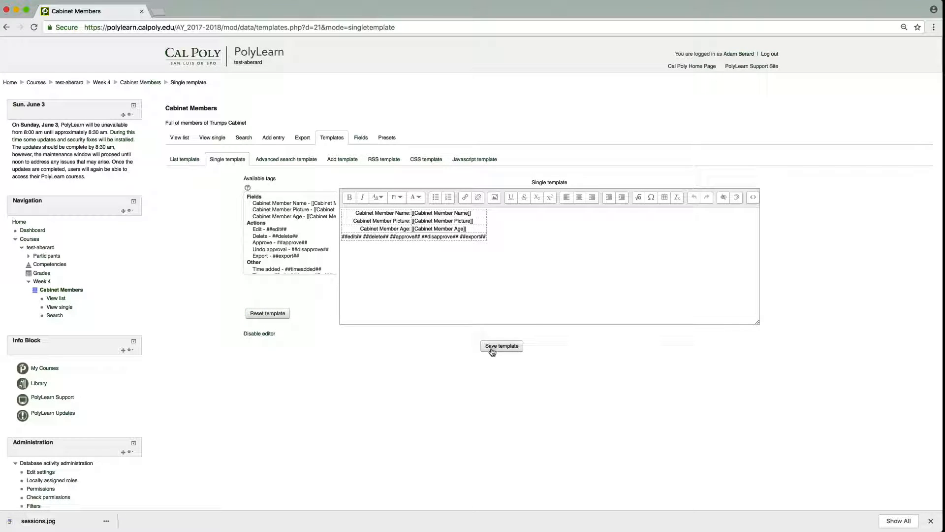
click(492, 347)
Reset the list template so its repeated entry includes the Cabinet Member Age field.
click(185, 159)
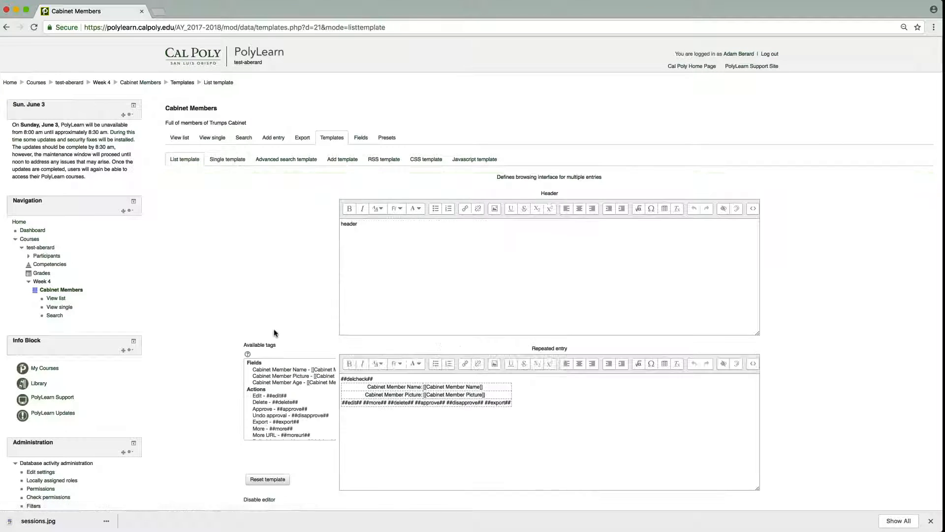
scroll(274, 333, down, 2)
click(271, 423)
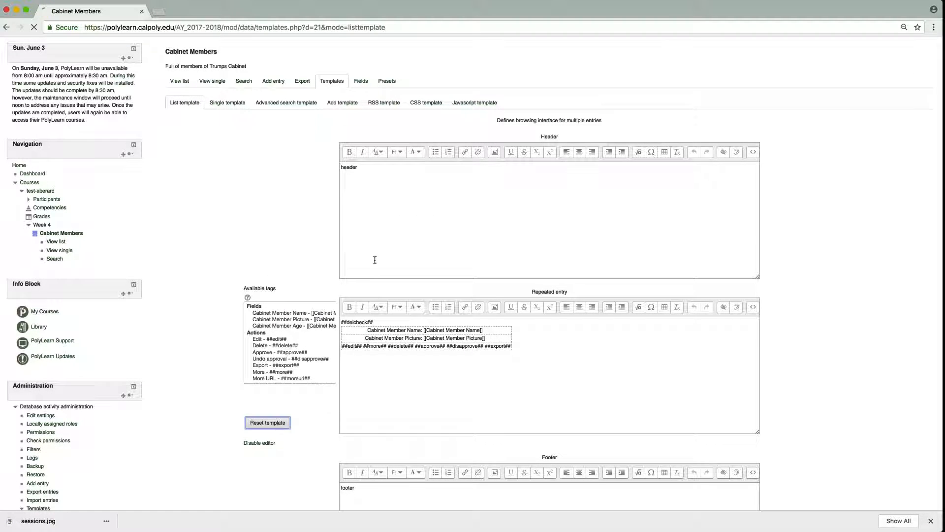
Enter "header" and "footer" as the reset list template's header and footer texts, and save the template.
text(header)
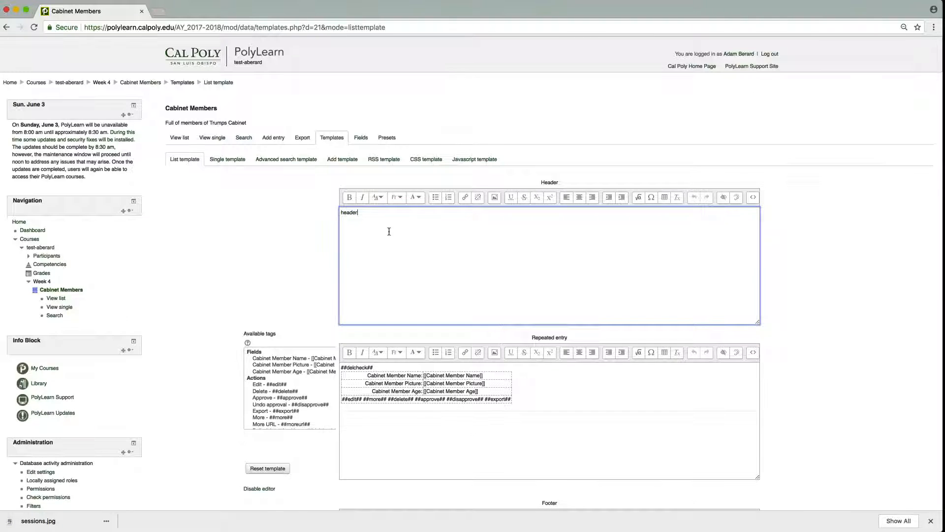
scroll(394, 231, down, 3)
click(404, 392)
text(footer)
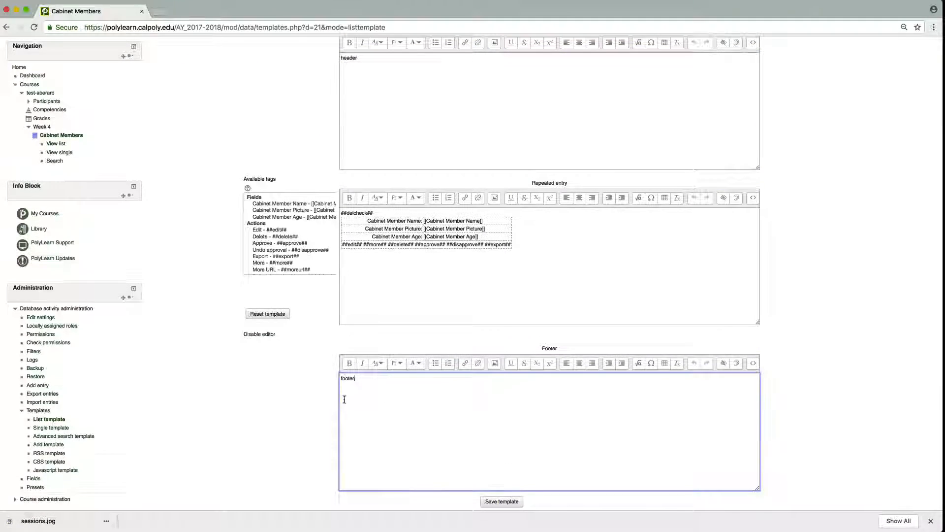
scroll(526, 438, down, 1)
click(515, 462)
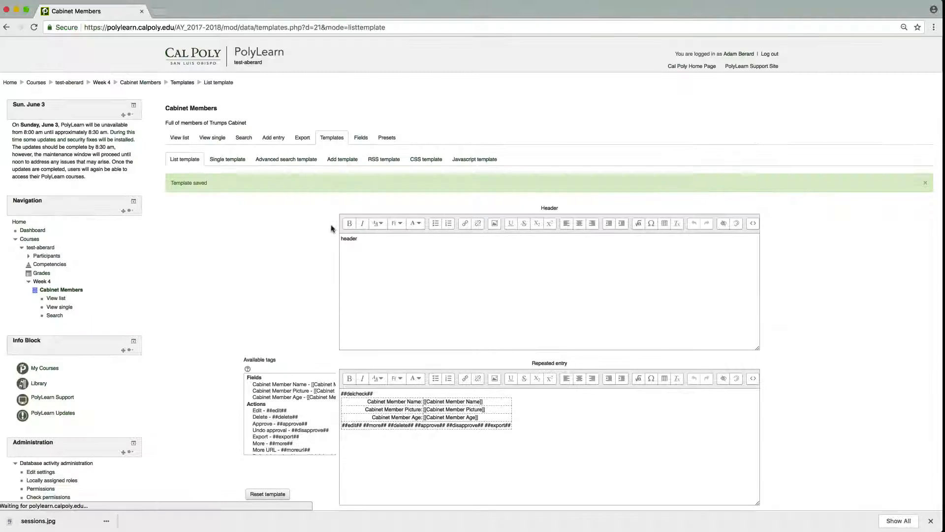
View the entry list and check where the header and footer texts appear around the entries.
click(256, 148)
key(super+a)
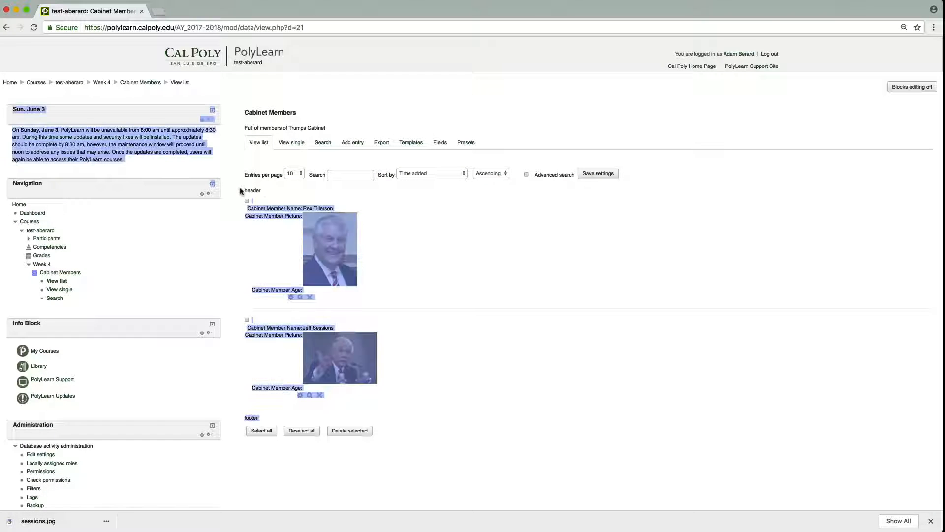
click(255, 200)
double_click(253, 190)
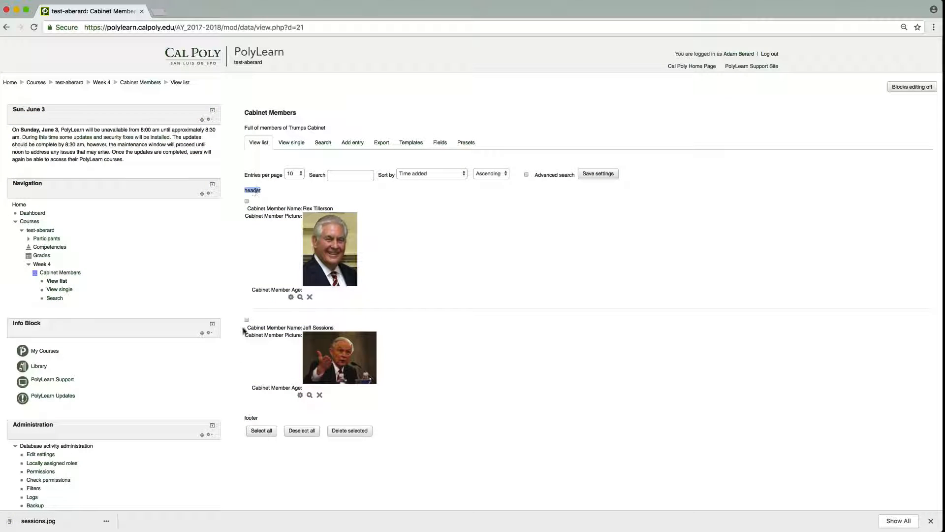
double_click(252, 417)
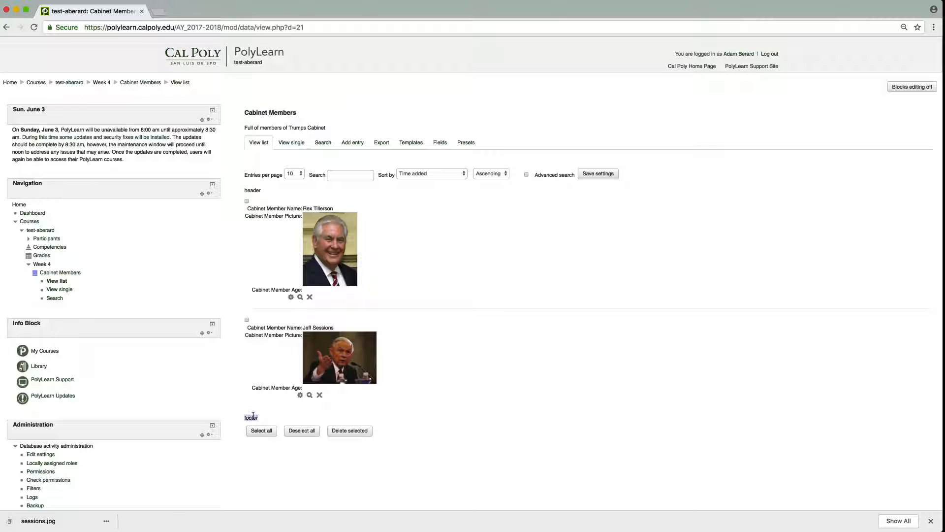
click(262, 297)
Edit the Rex Tillerson entry to set the age to 66, save it, and return to the entry list.
click(291, 298)
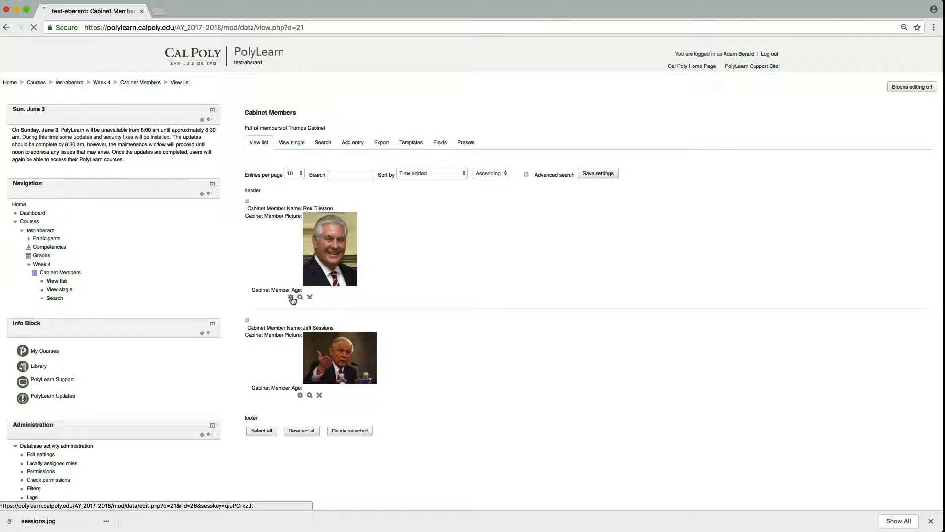
click(337, 314)
text(66)
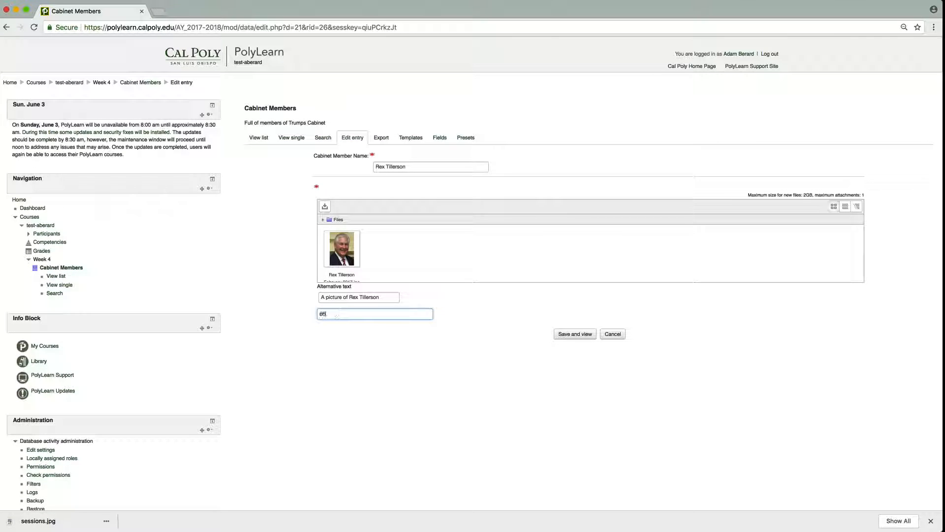
click(570, 336)
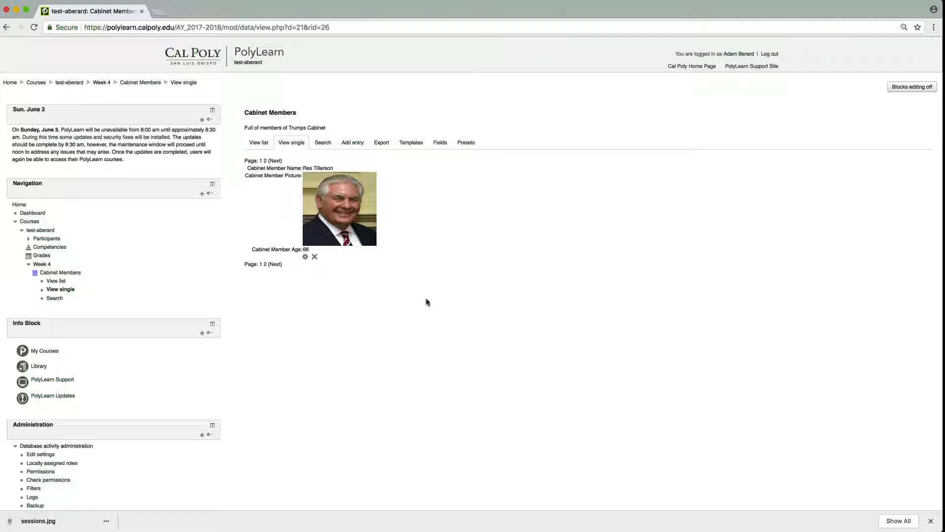
click(259, 142)
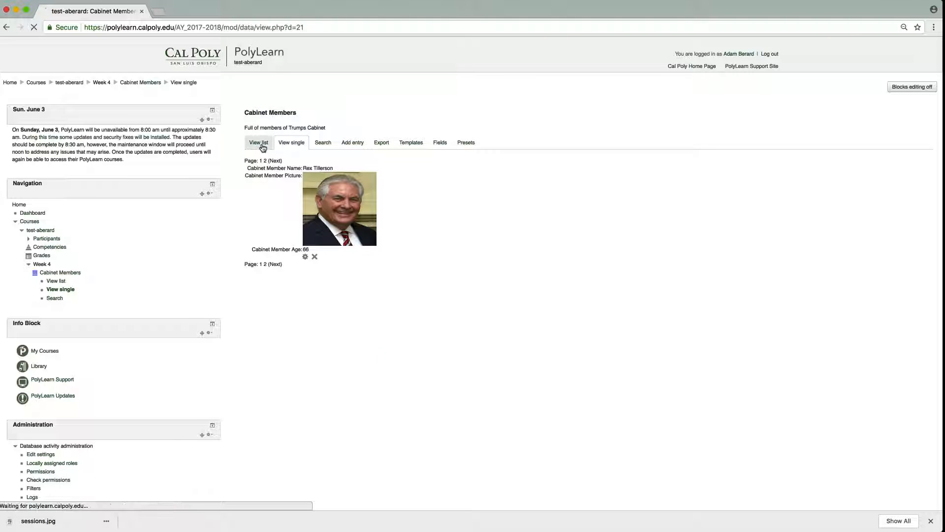